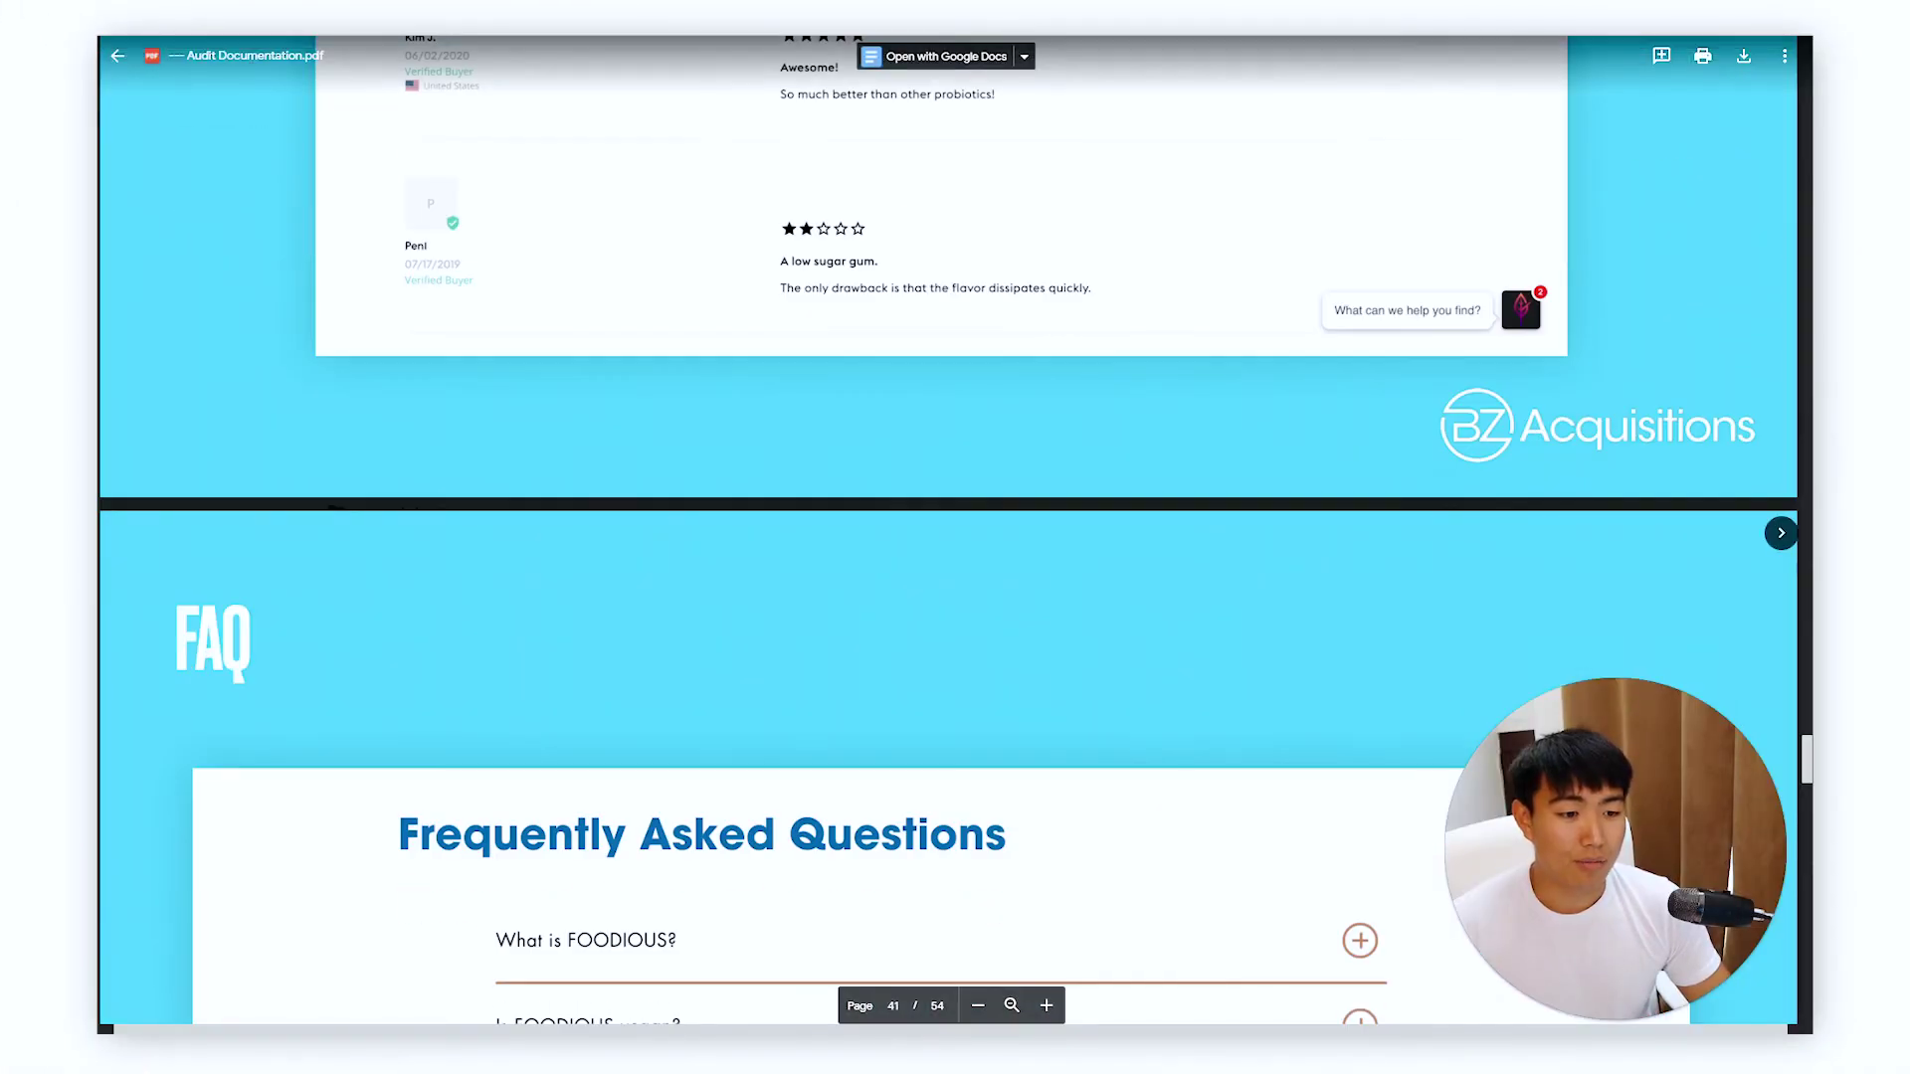
# - Examine the audit document's FAQ slide and the customer reviews on the Snow teeth whitening and Oodie product pages
pyautogui.scroll(-5, 948, 537)
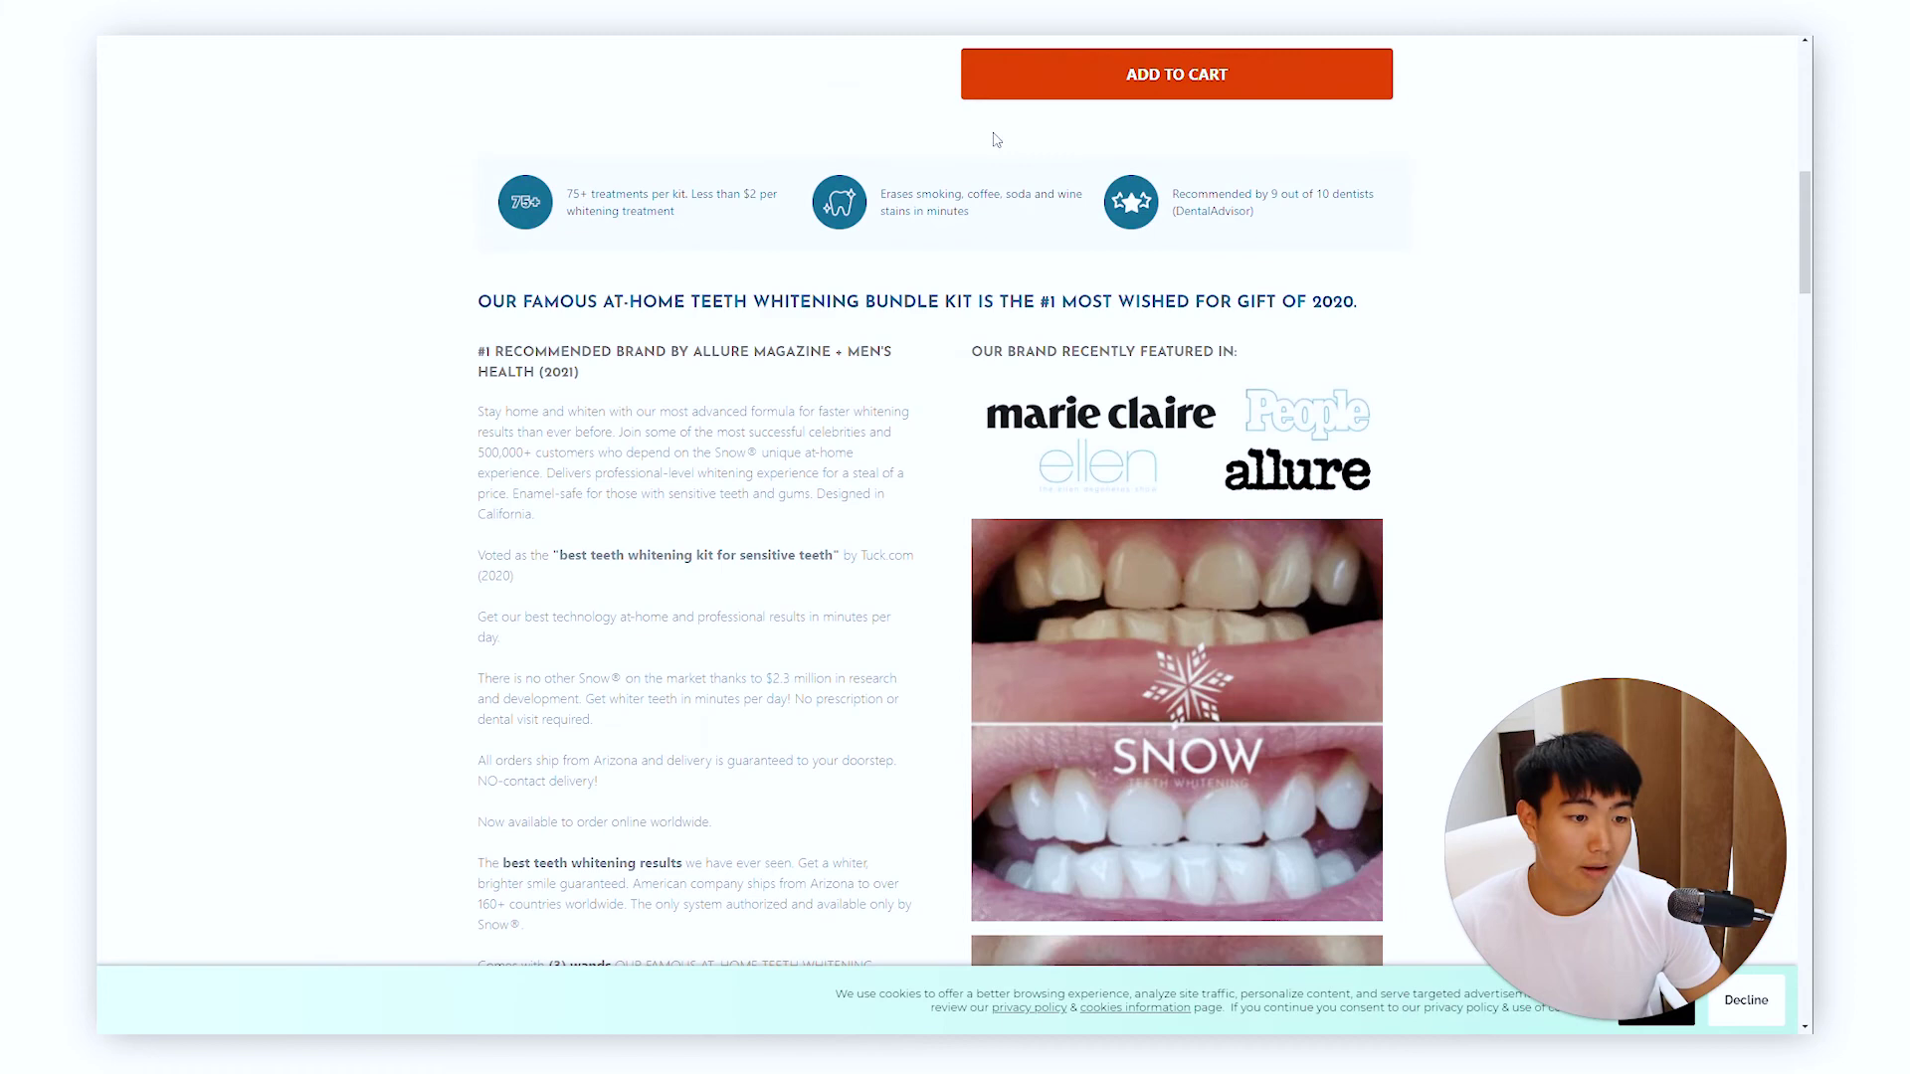
pyautogui.scroll(-15, 811, 426)
pyautogui.scroll(-20, 811, 425)
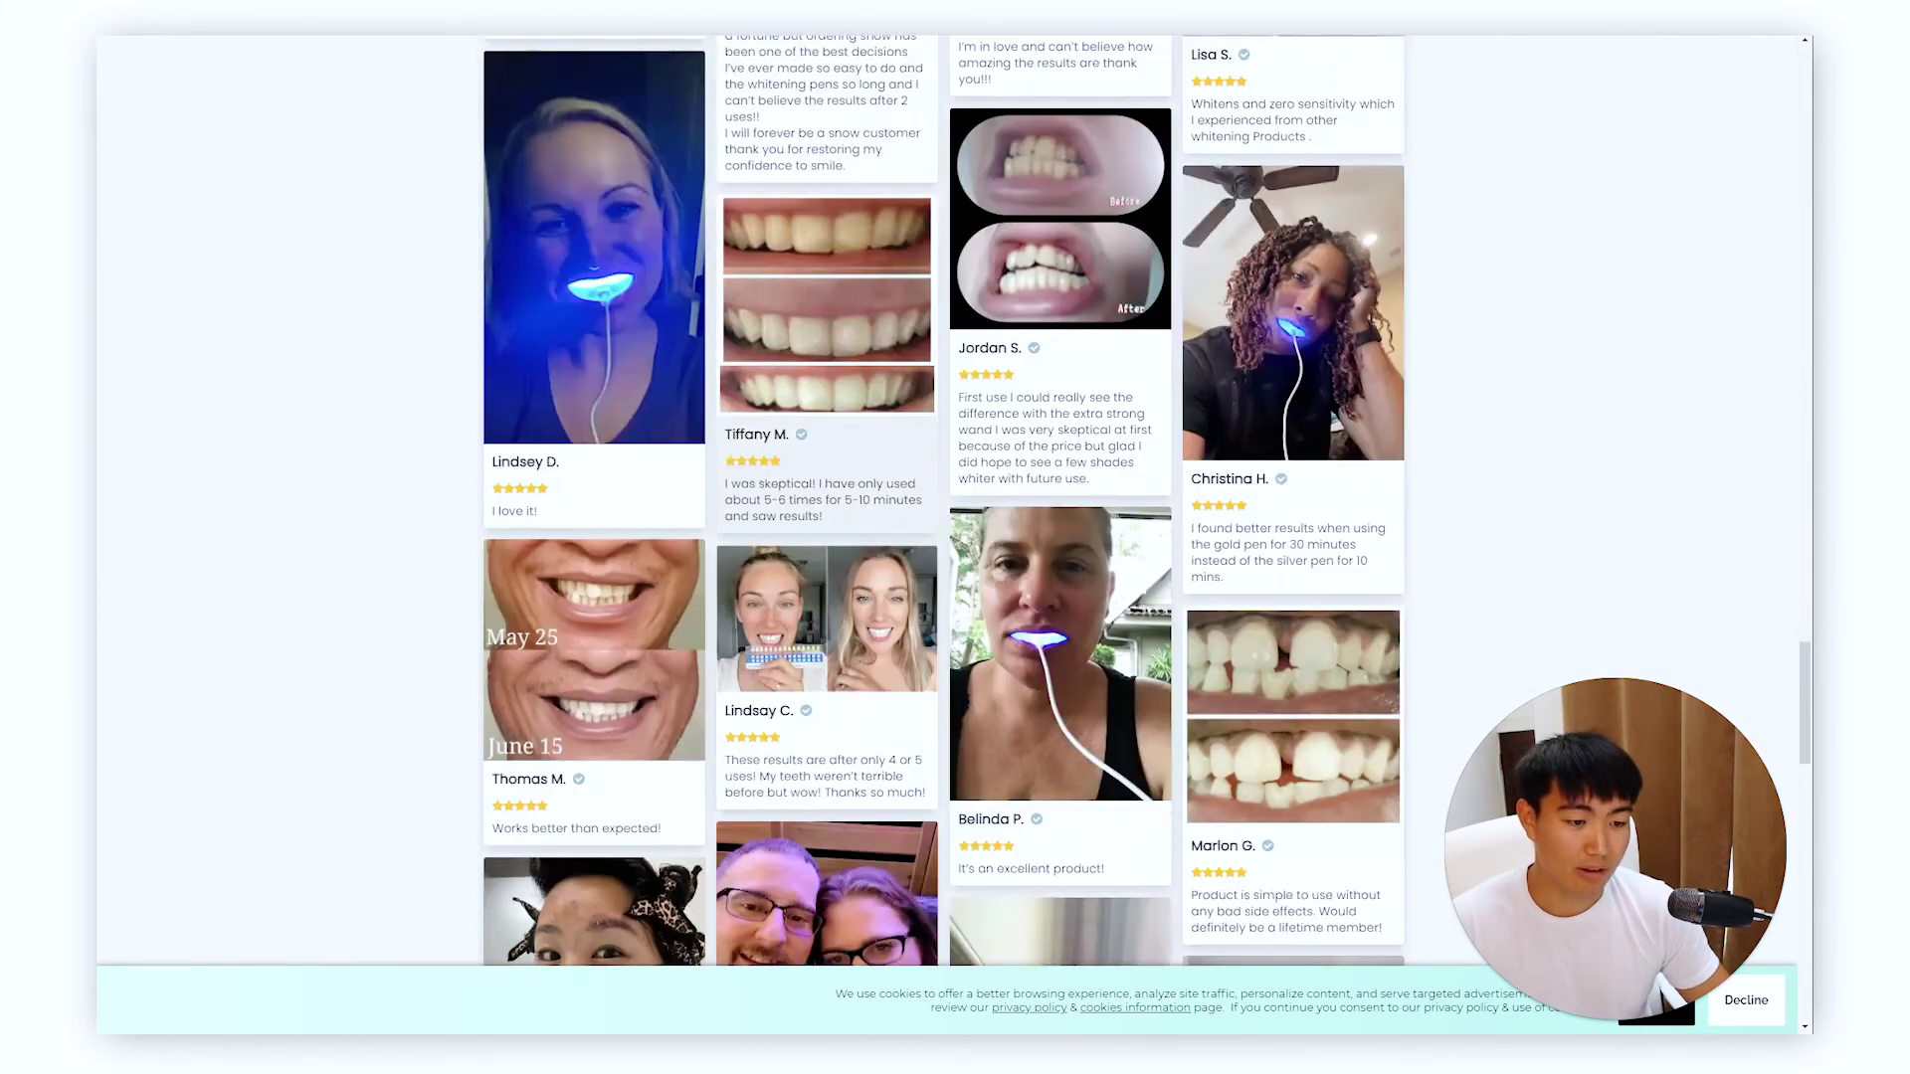
pyautogui.scroll(-10, 801, 403)
pyautogui.scroll(20, 786, 393)
pyautogui.scroll(-10, 770, 384)
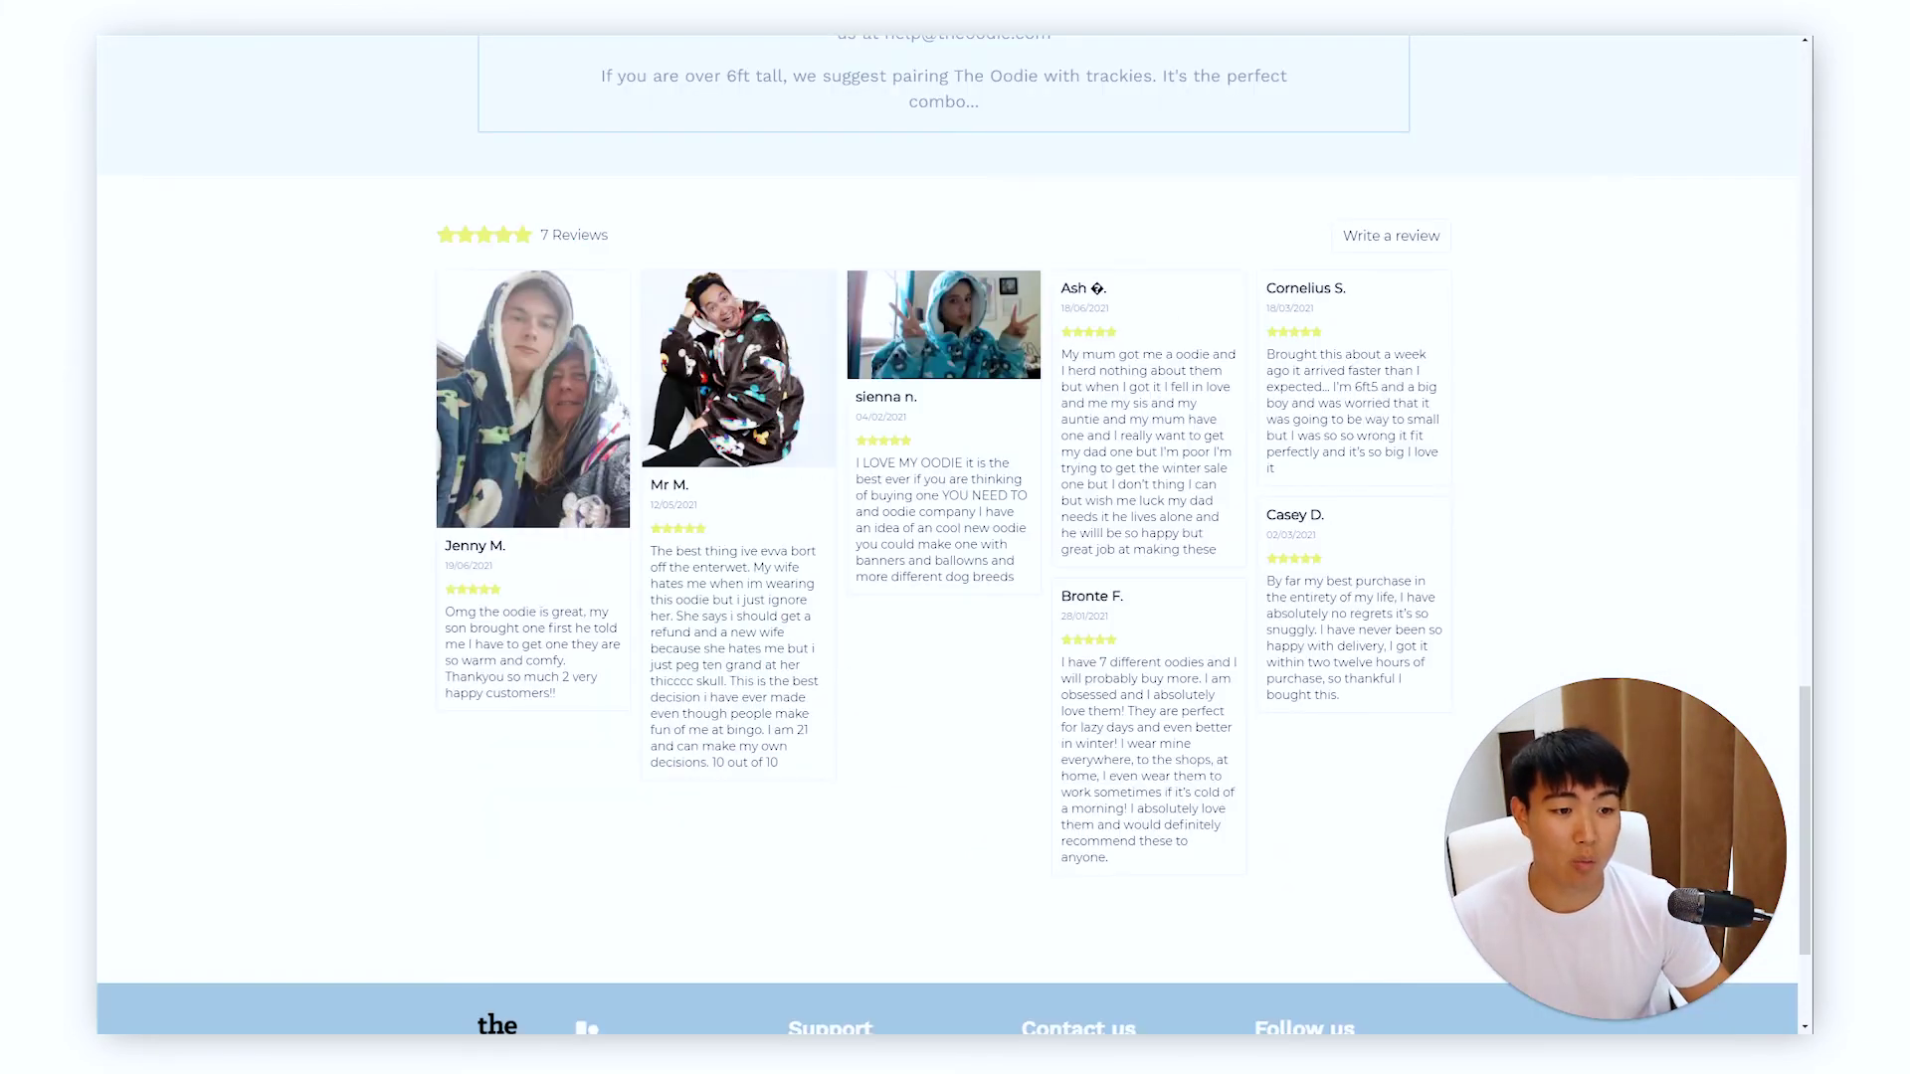
pyautogui.scroll(-3, 869, 541)
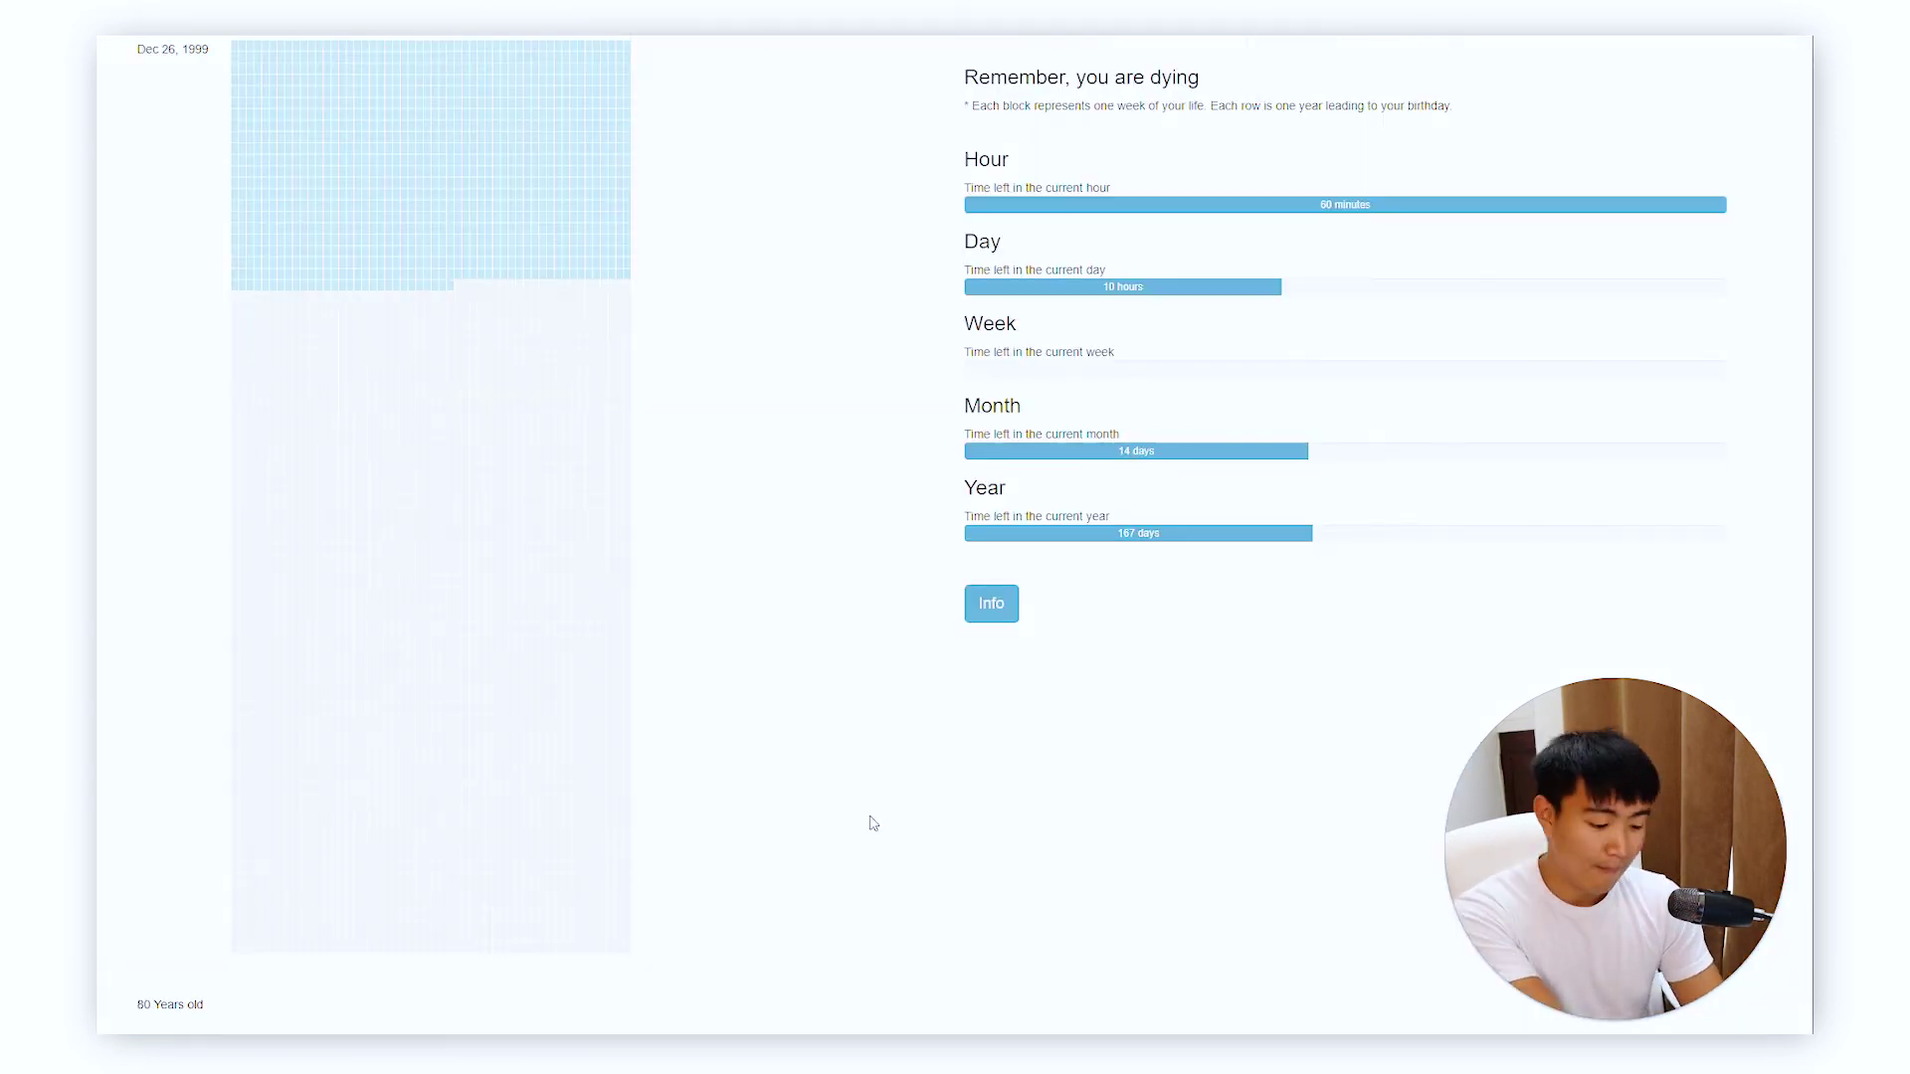
# - Go to the Happy Healthy Hippie store and bring up the Frequent Asked Questions on the Joy-Filled product page
pyautogui.write('ha')
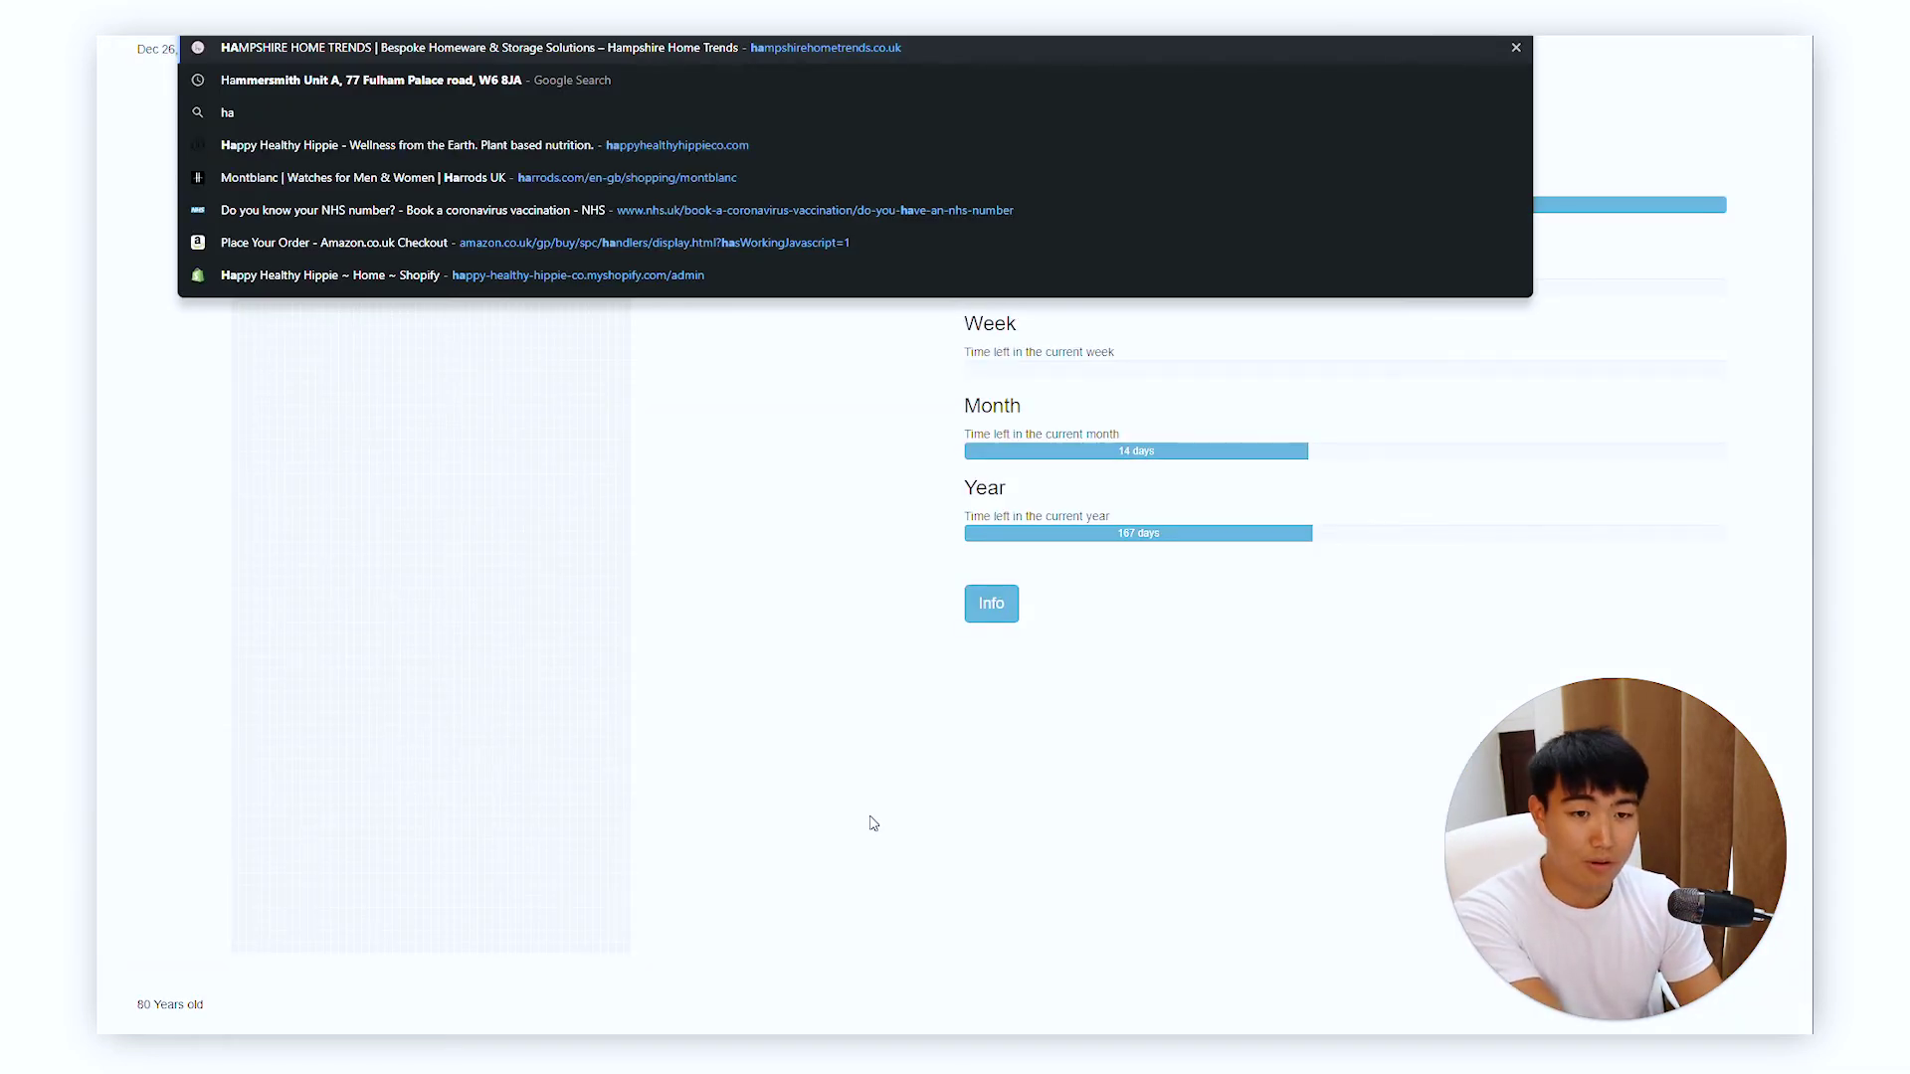
pyautogui.press('Return')
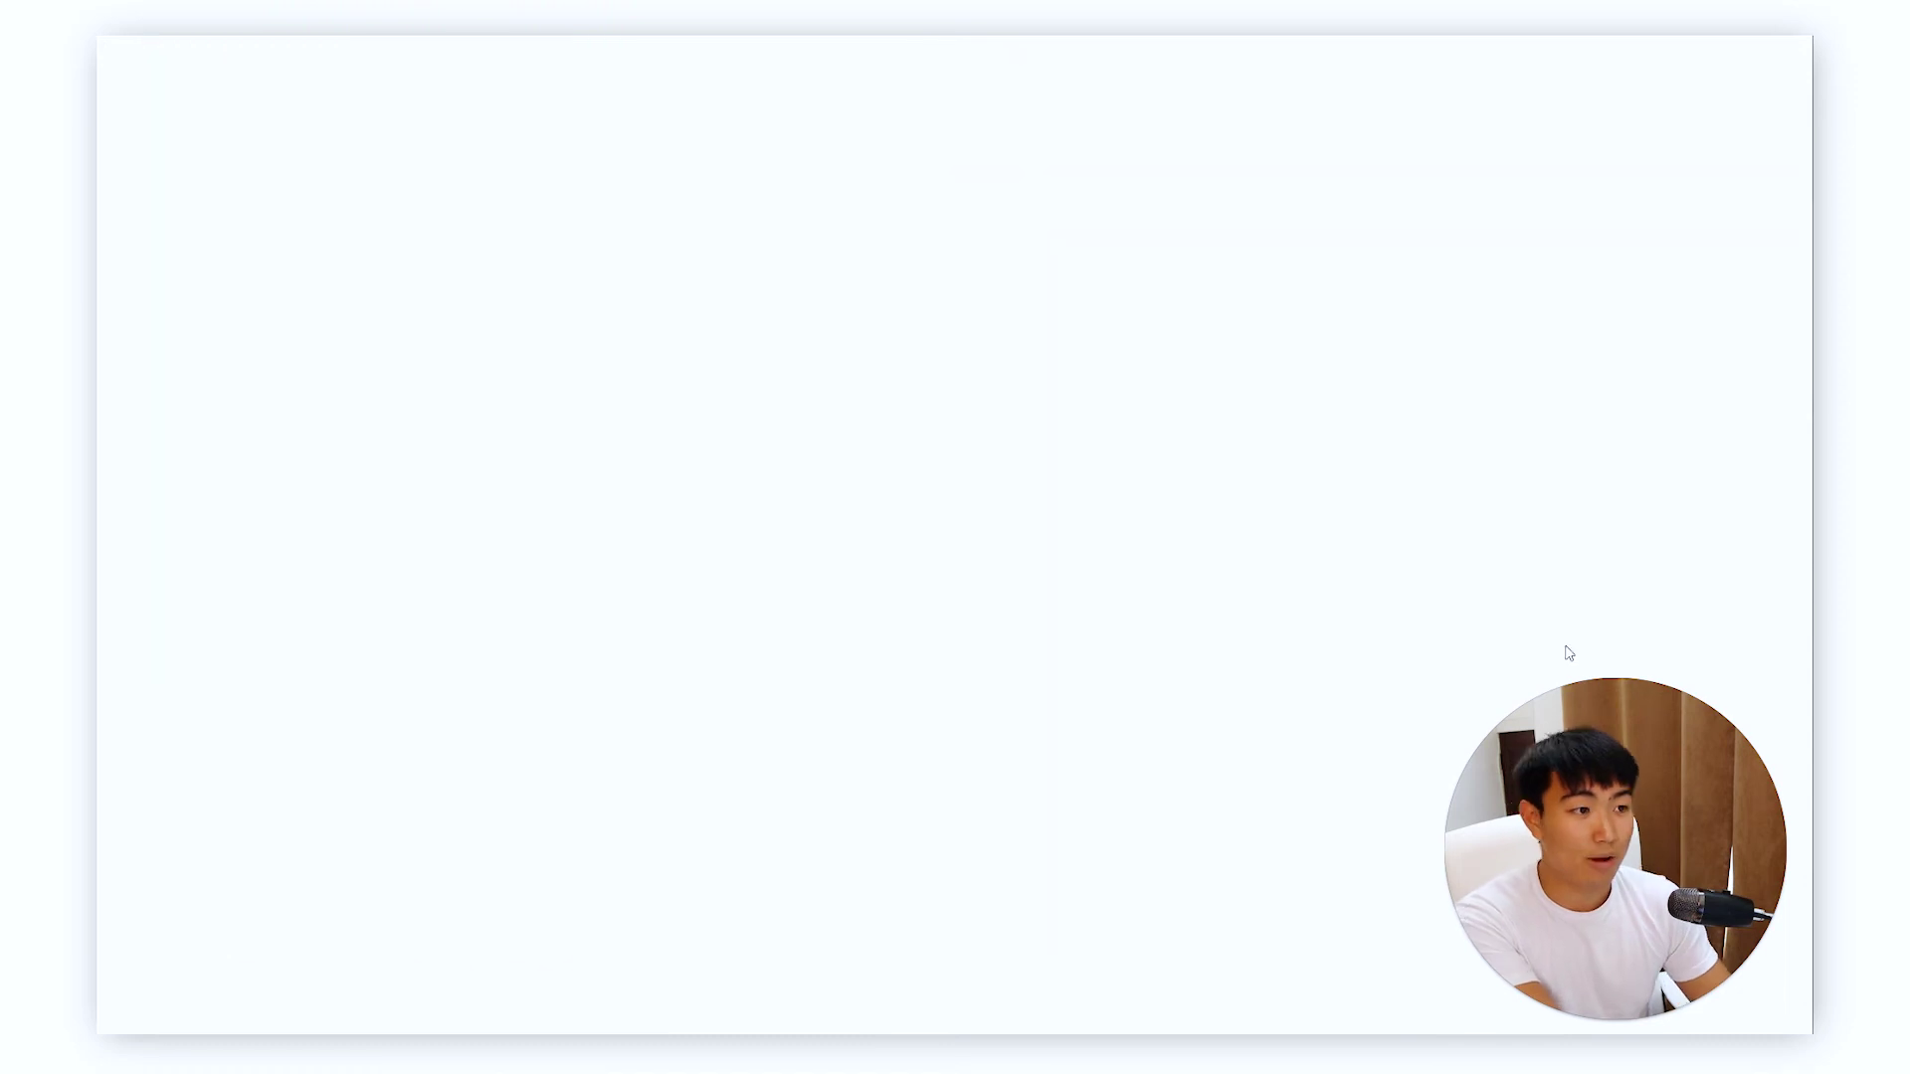
pyautogui.scroll(-5, 874, 356)
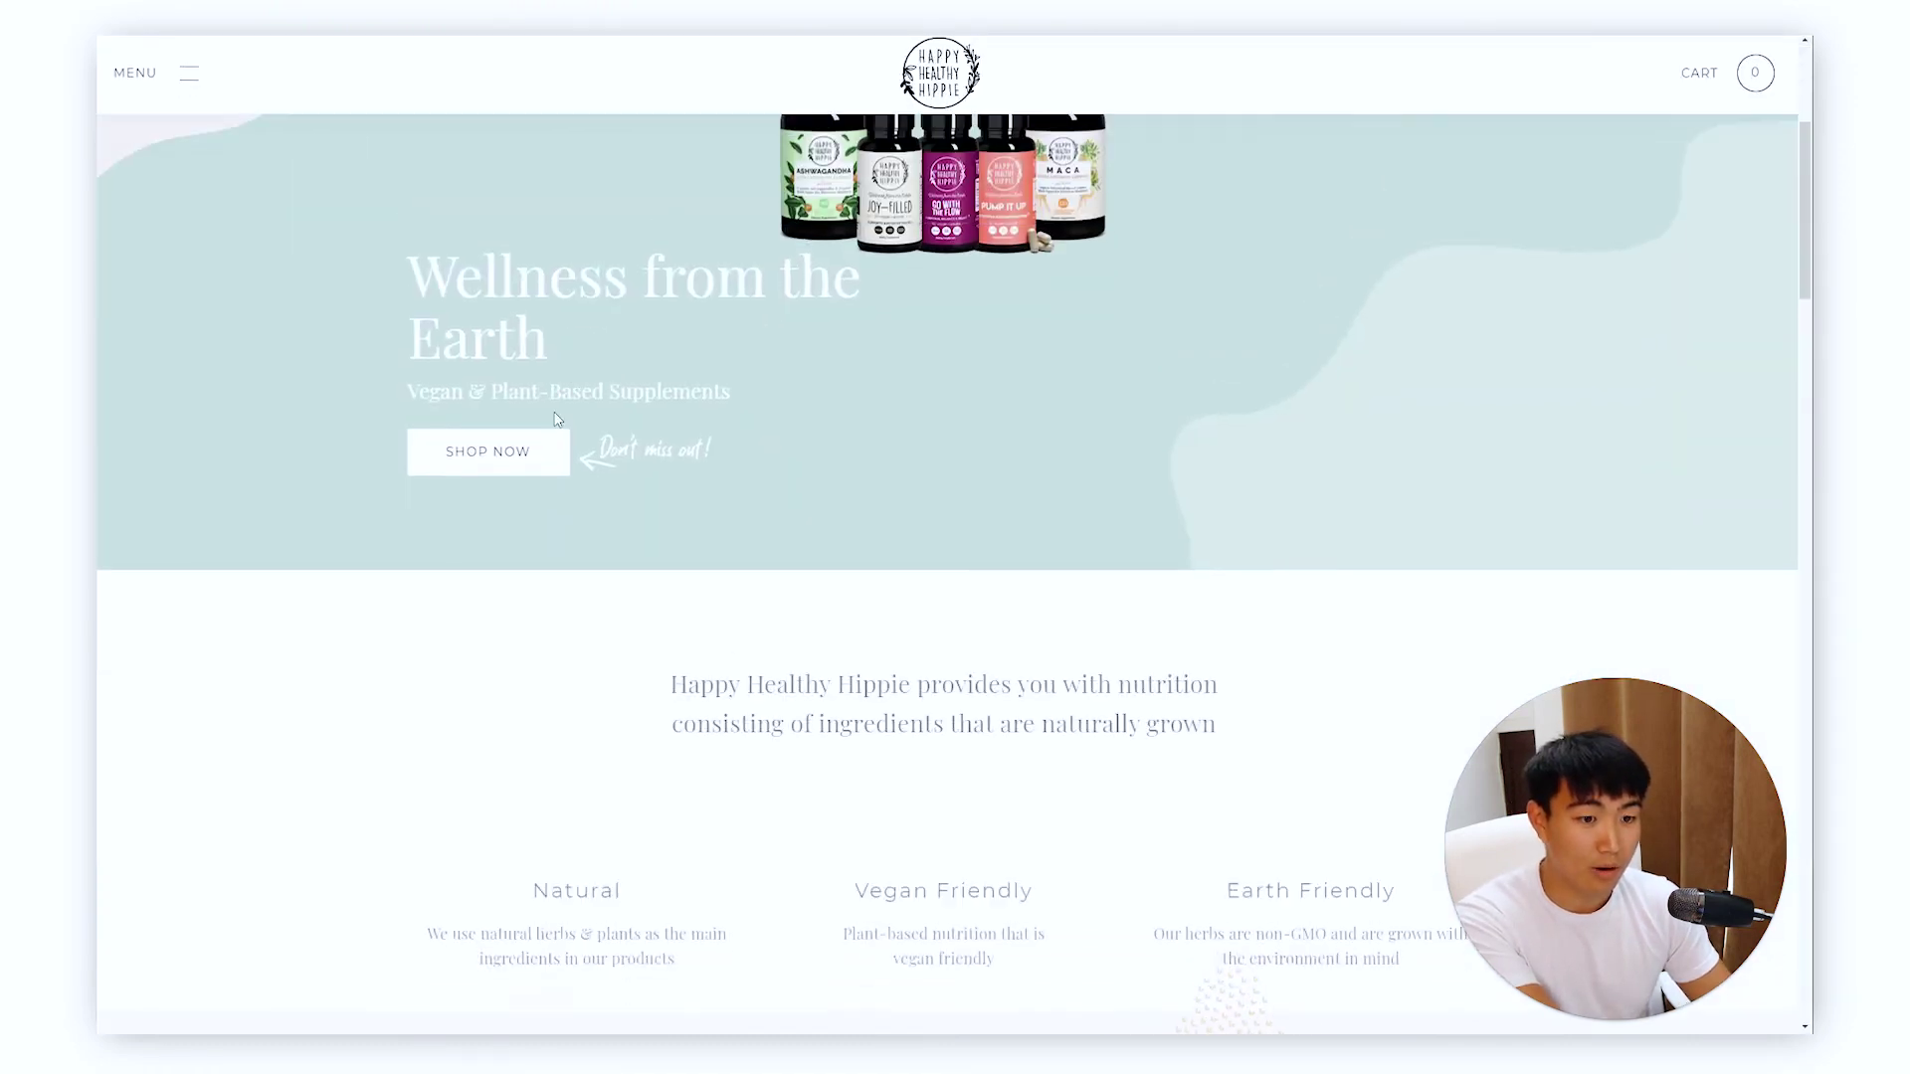
pyautogui.click(495, 458)
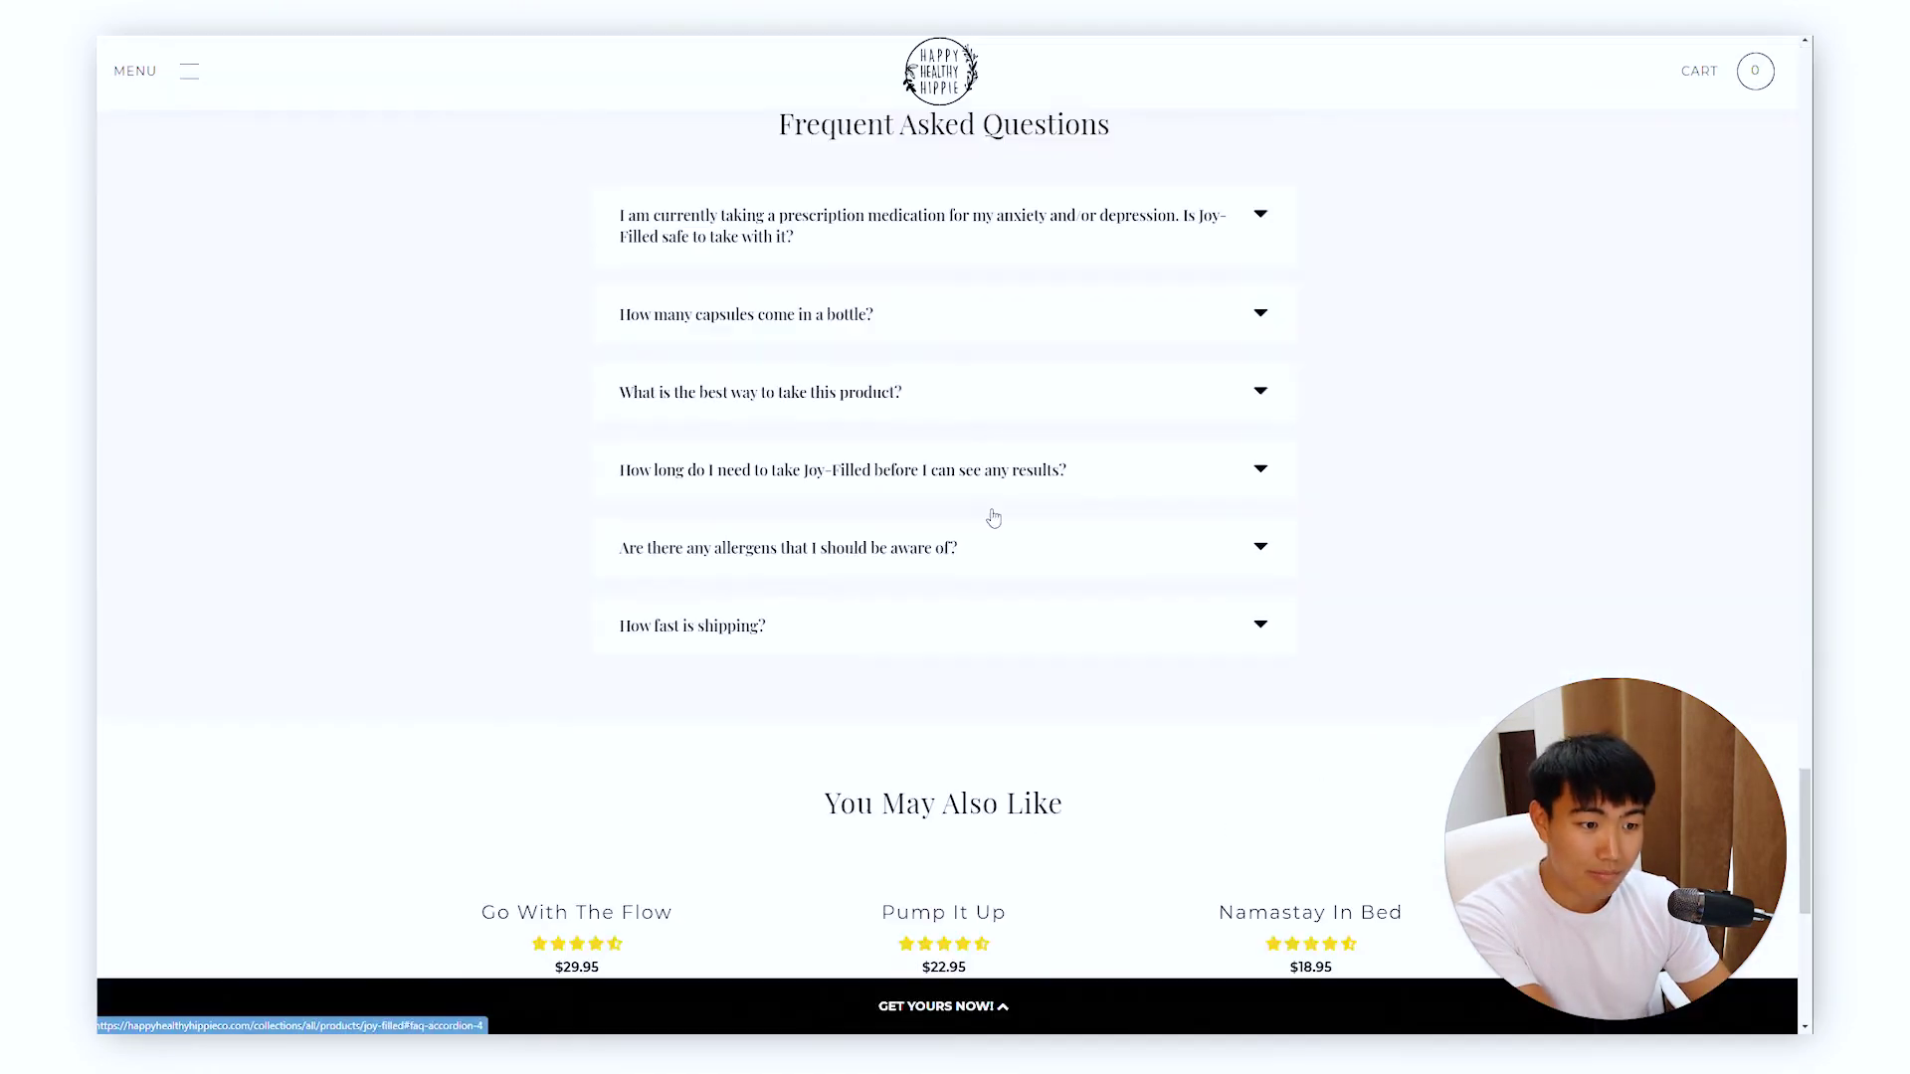
pyautogui.scroll(1, 845, 438)
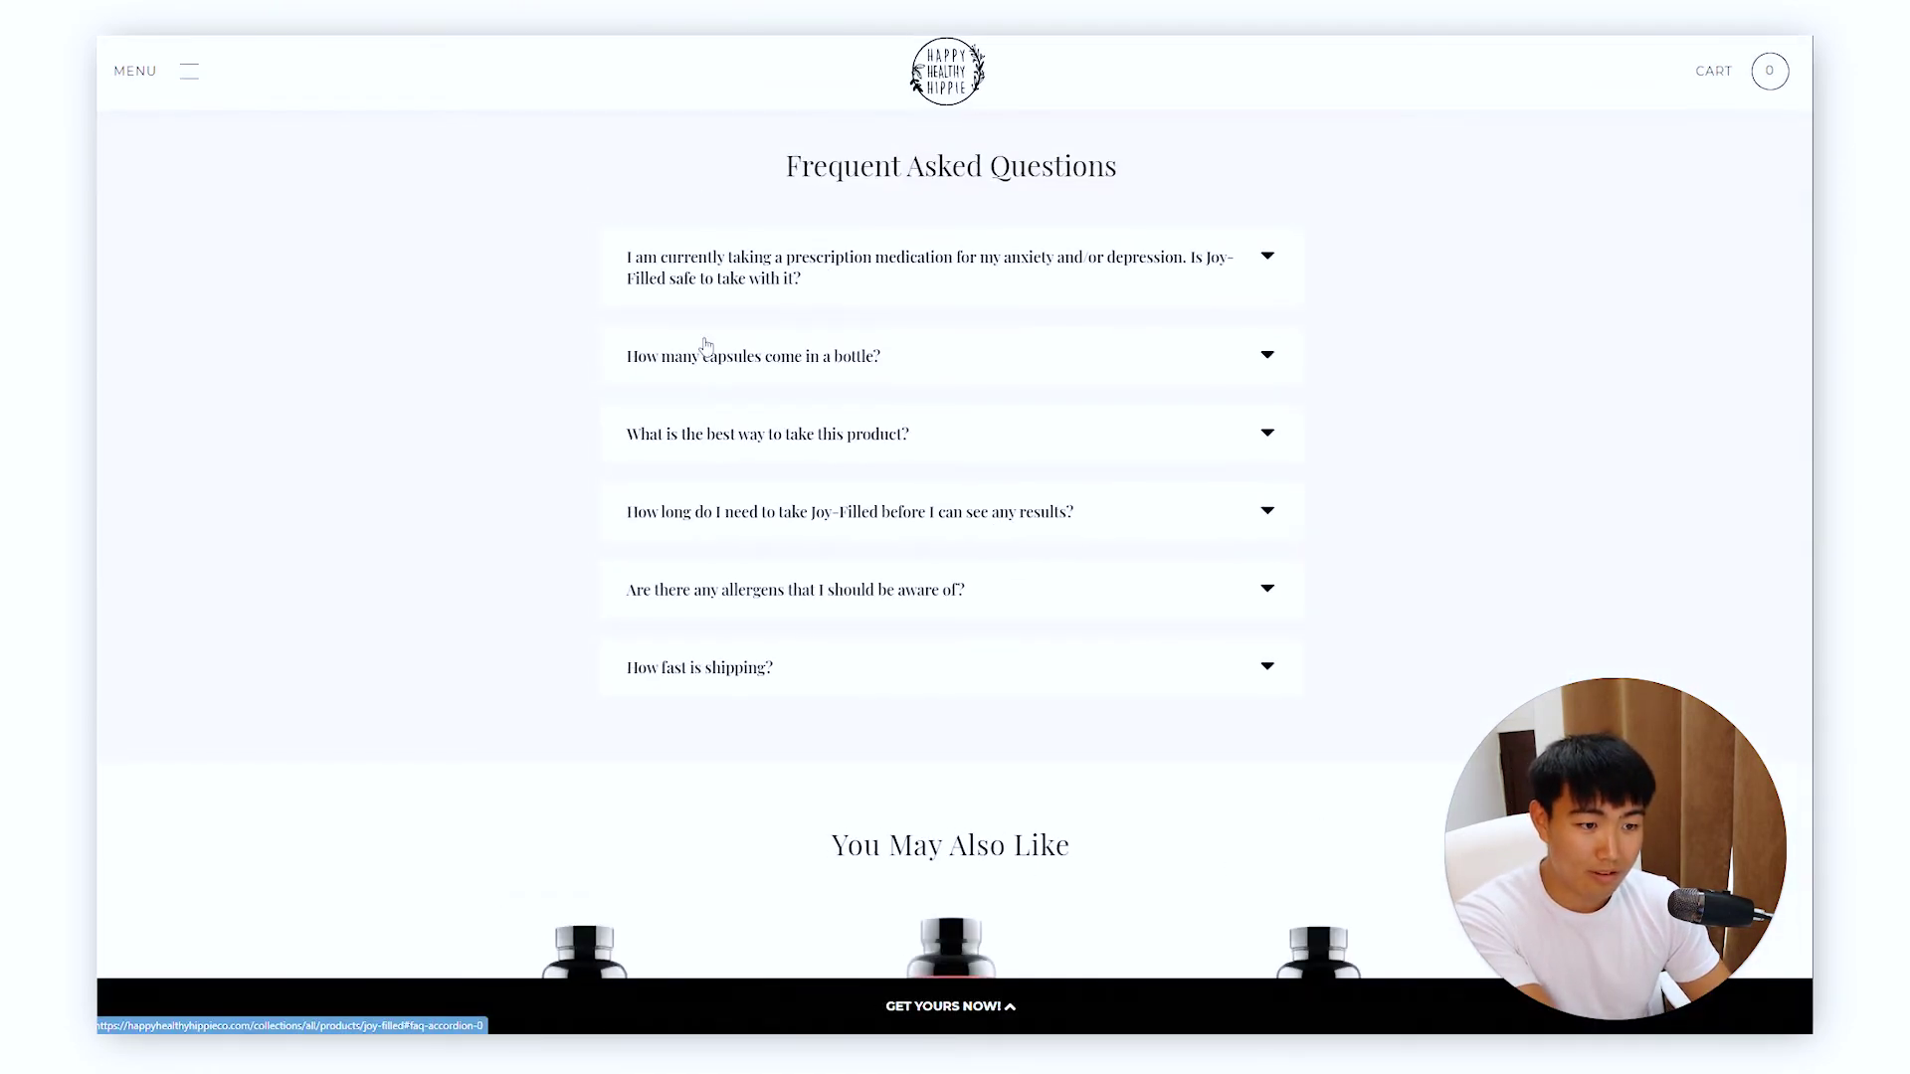
# - Highlight the Frequent Asked Questions heading and first question, and check where the section sits relative to the reviews
pyautogui.moveTo(732, 162); pyautogui.dragTo(1356, 196)
pyautogui.click(1363, 207)
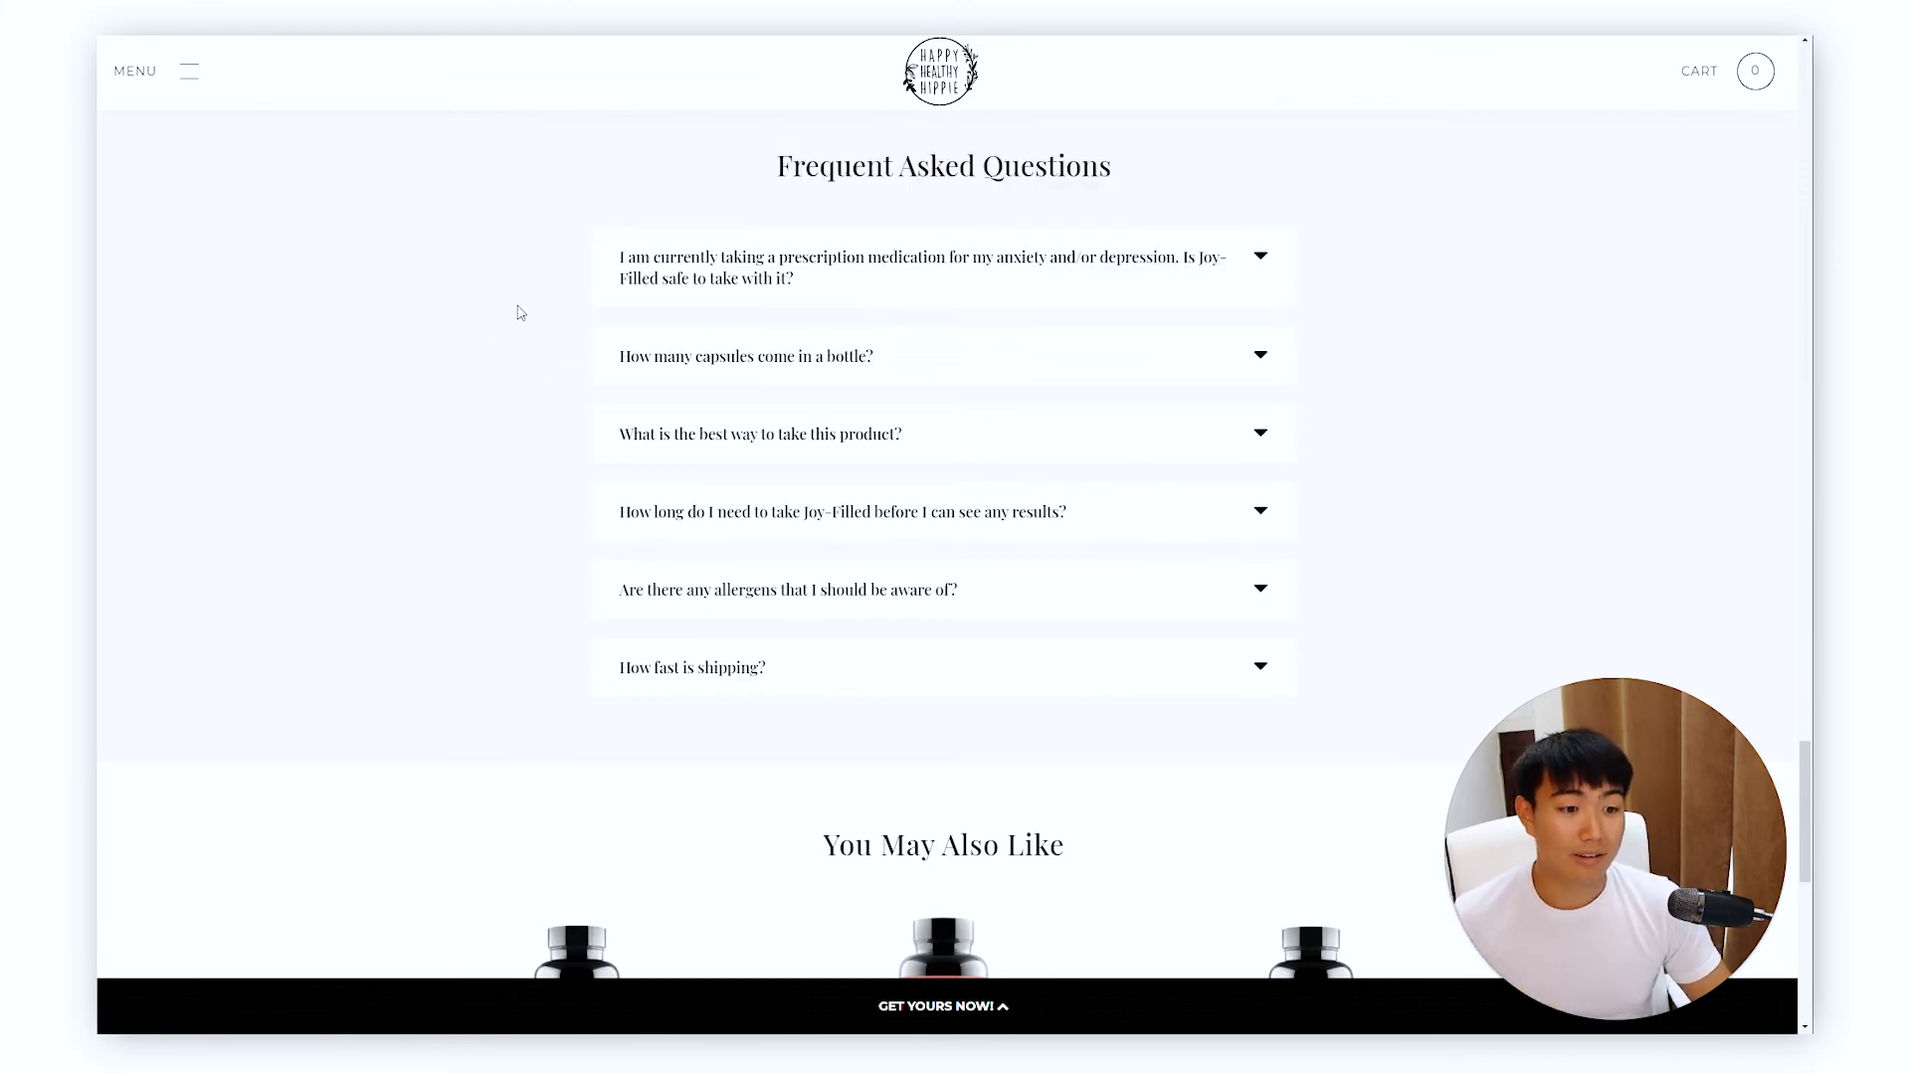
pyautogui.moveTo(535, 223); pyautogui.dragTo(1448, 652)
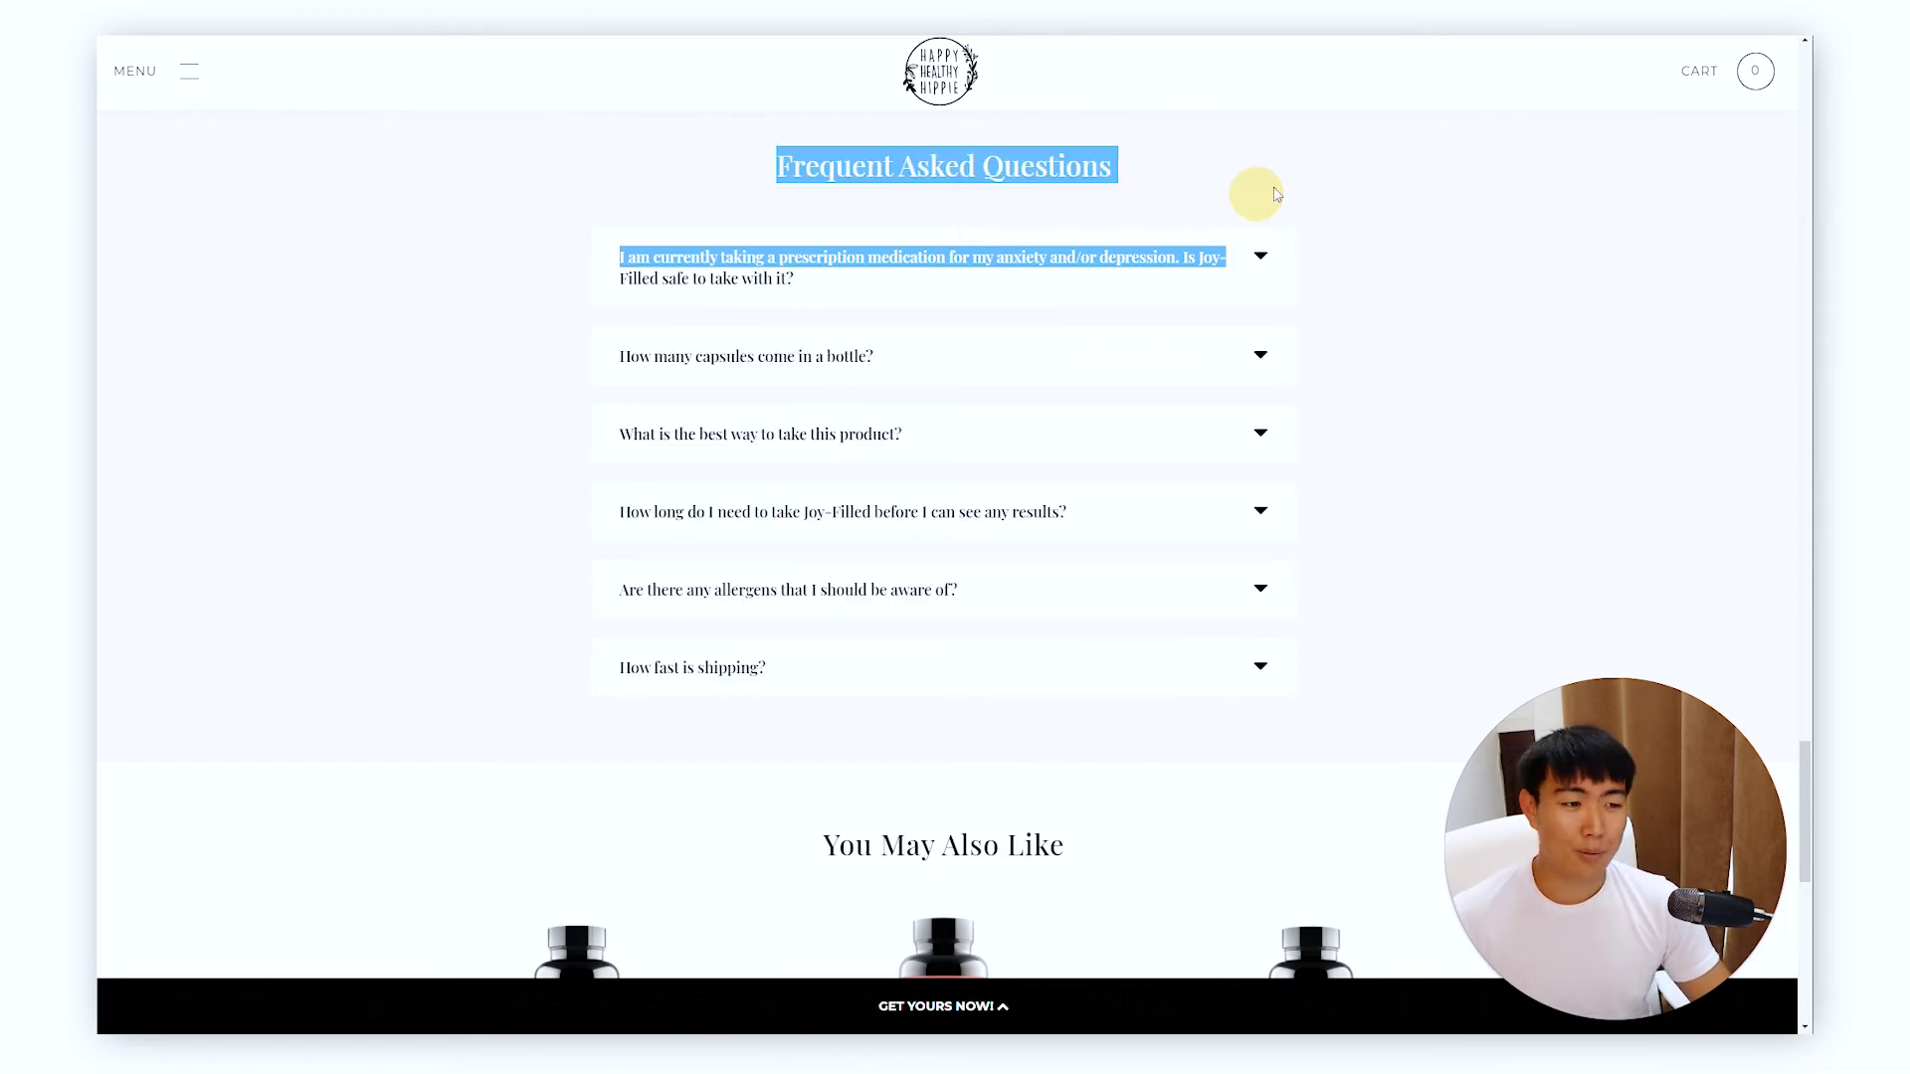
pyautogui.scroll(6, 1278, 194)
pyautogui.scroll(-4, 1069, 317)
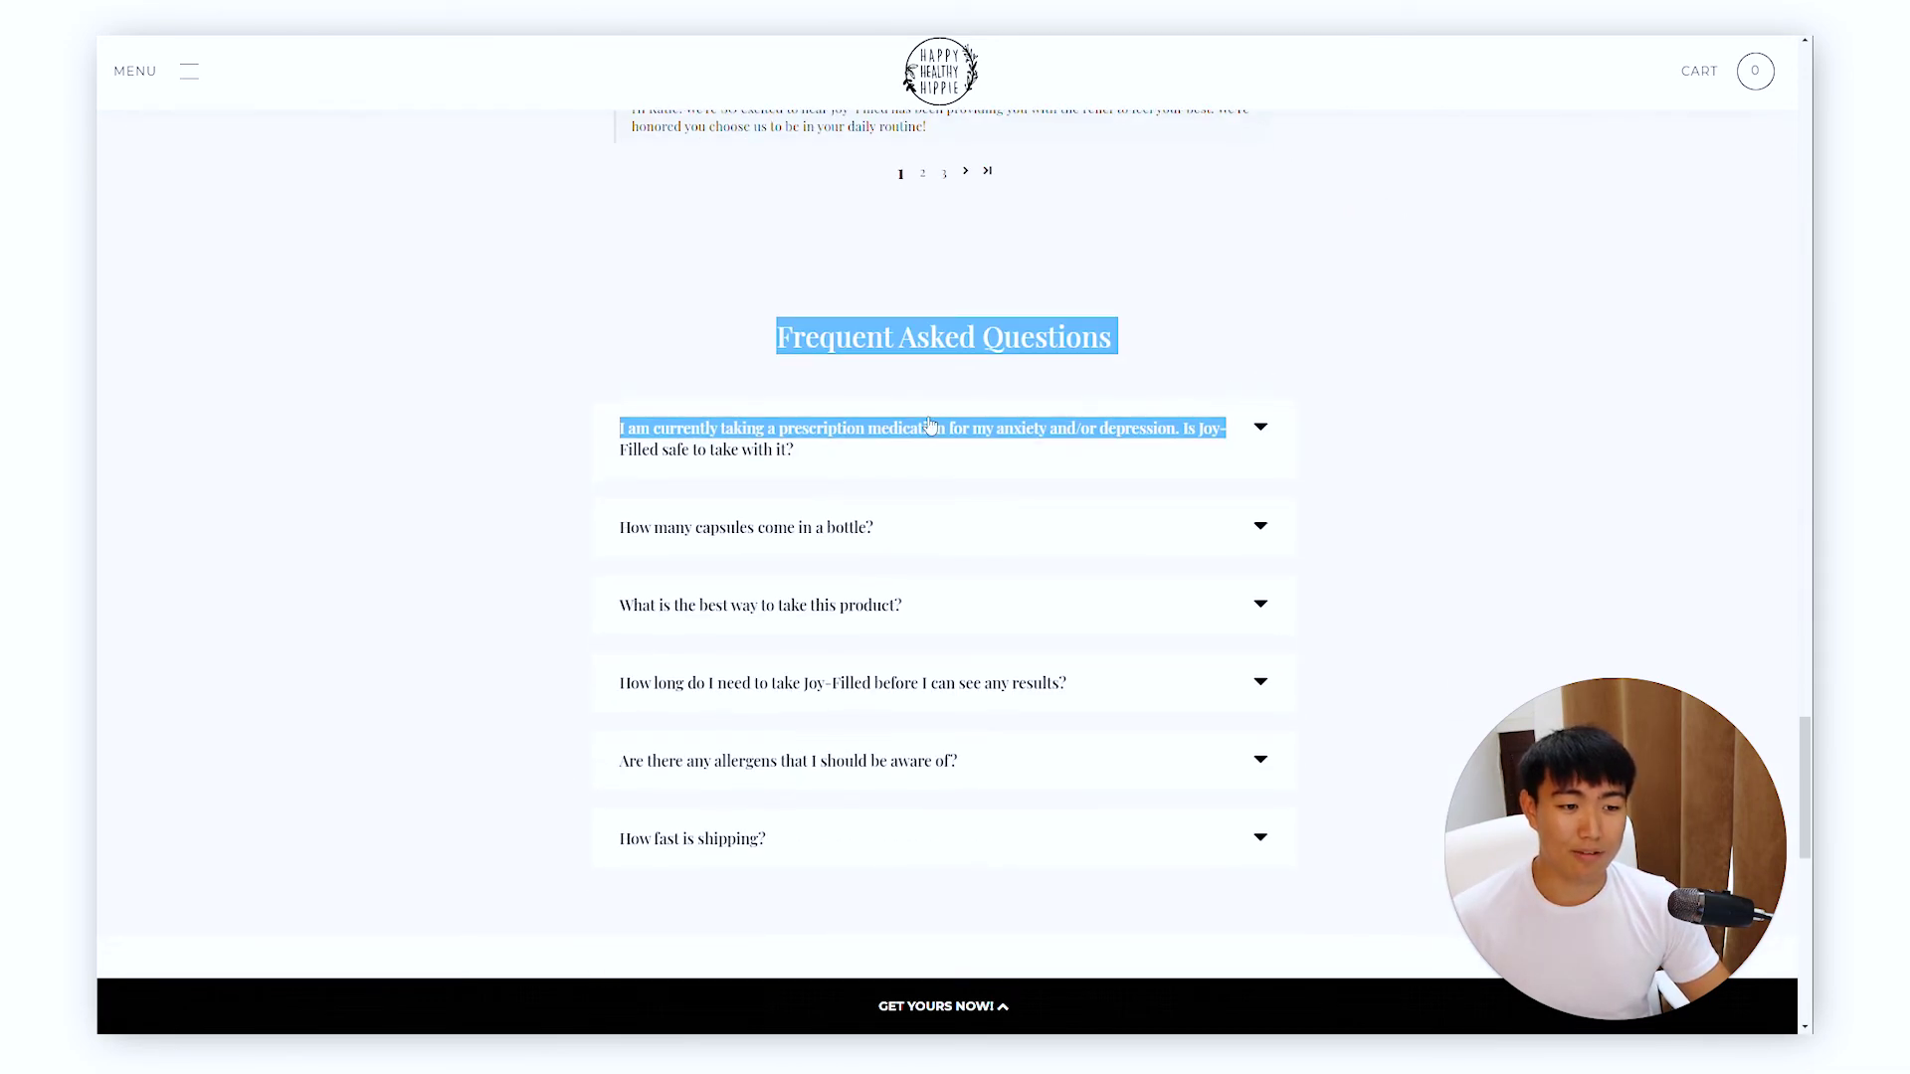
pyautogui.scroll(5, 530, 492)
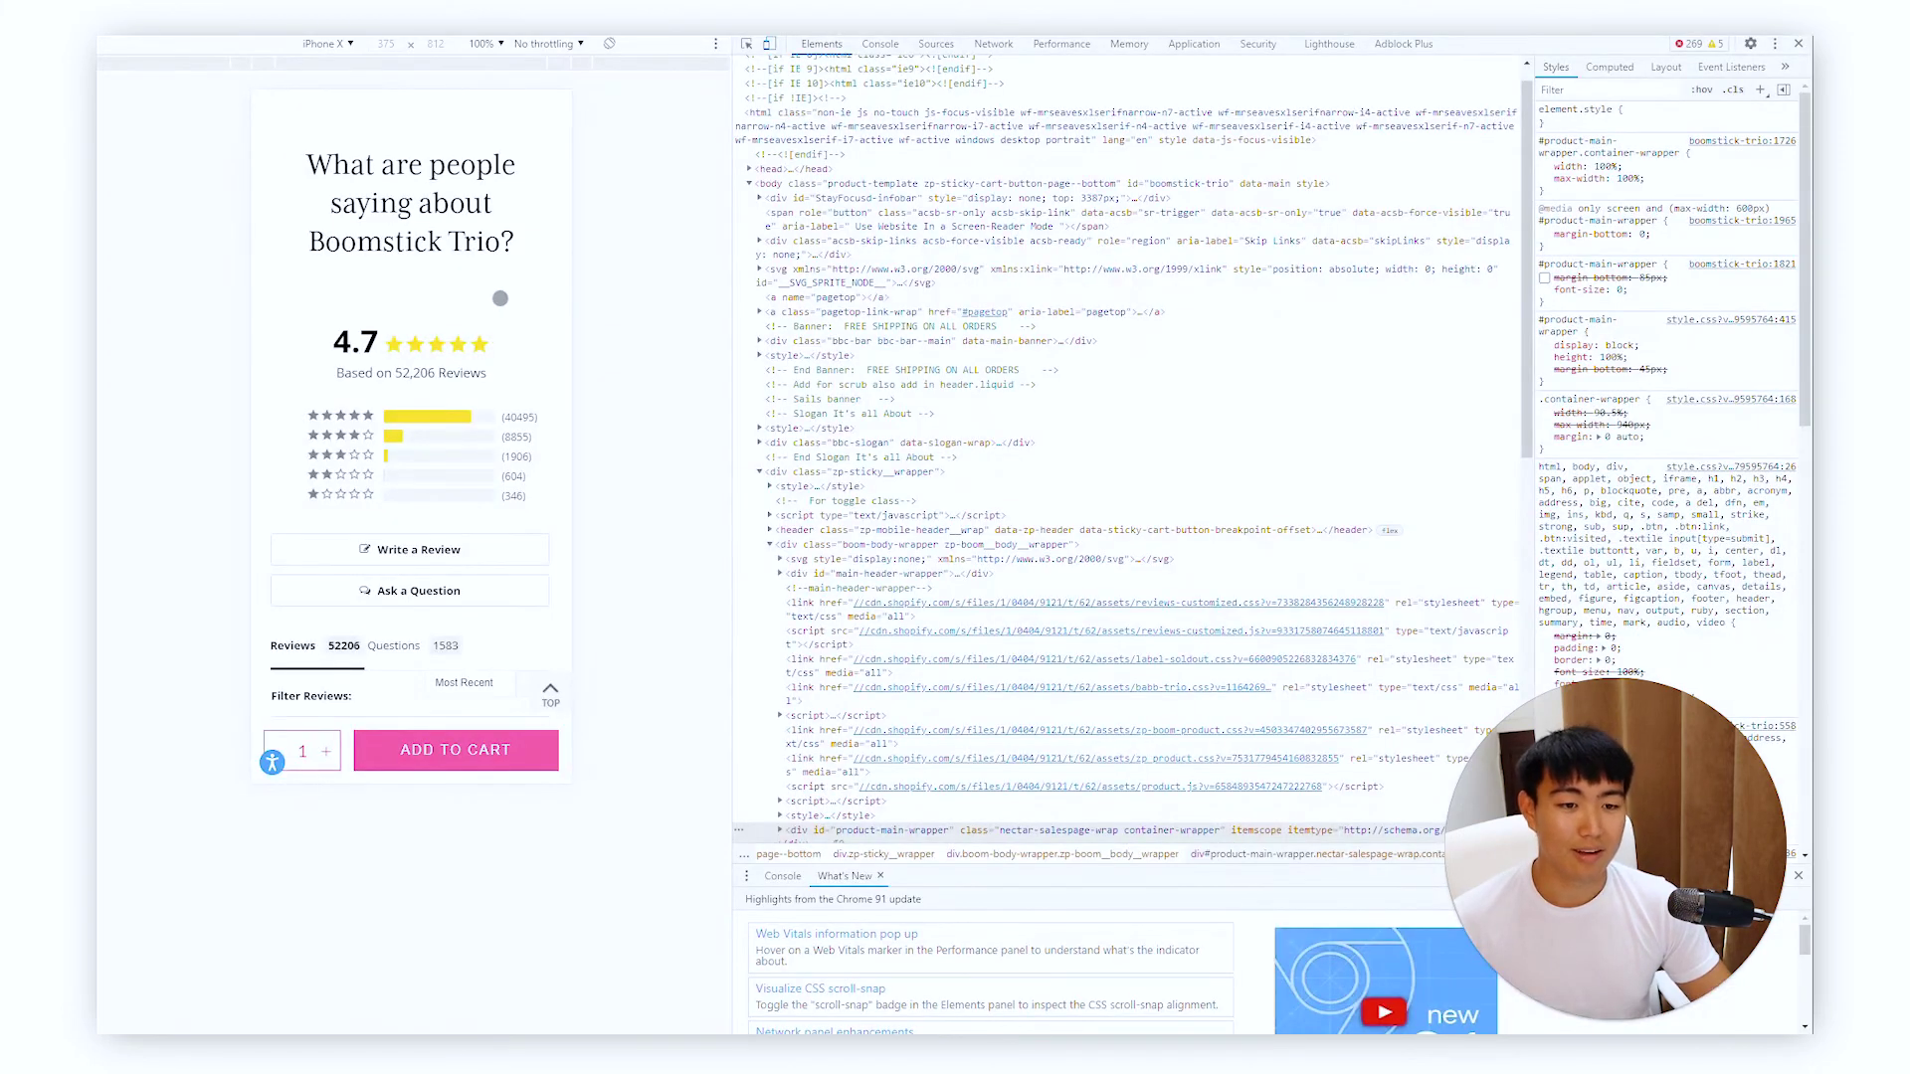
# - Look through the mobile view of the Boomstick Trio product page to check its section order around the reviews
pyautogui.scroll(10, 500, 298)
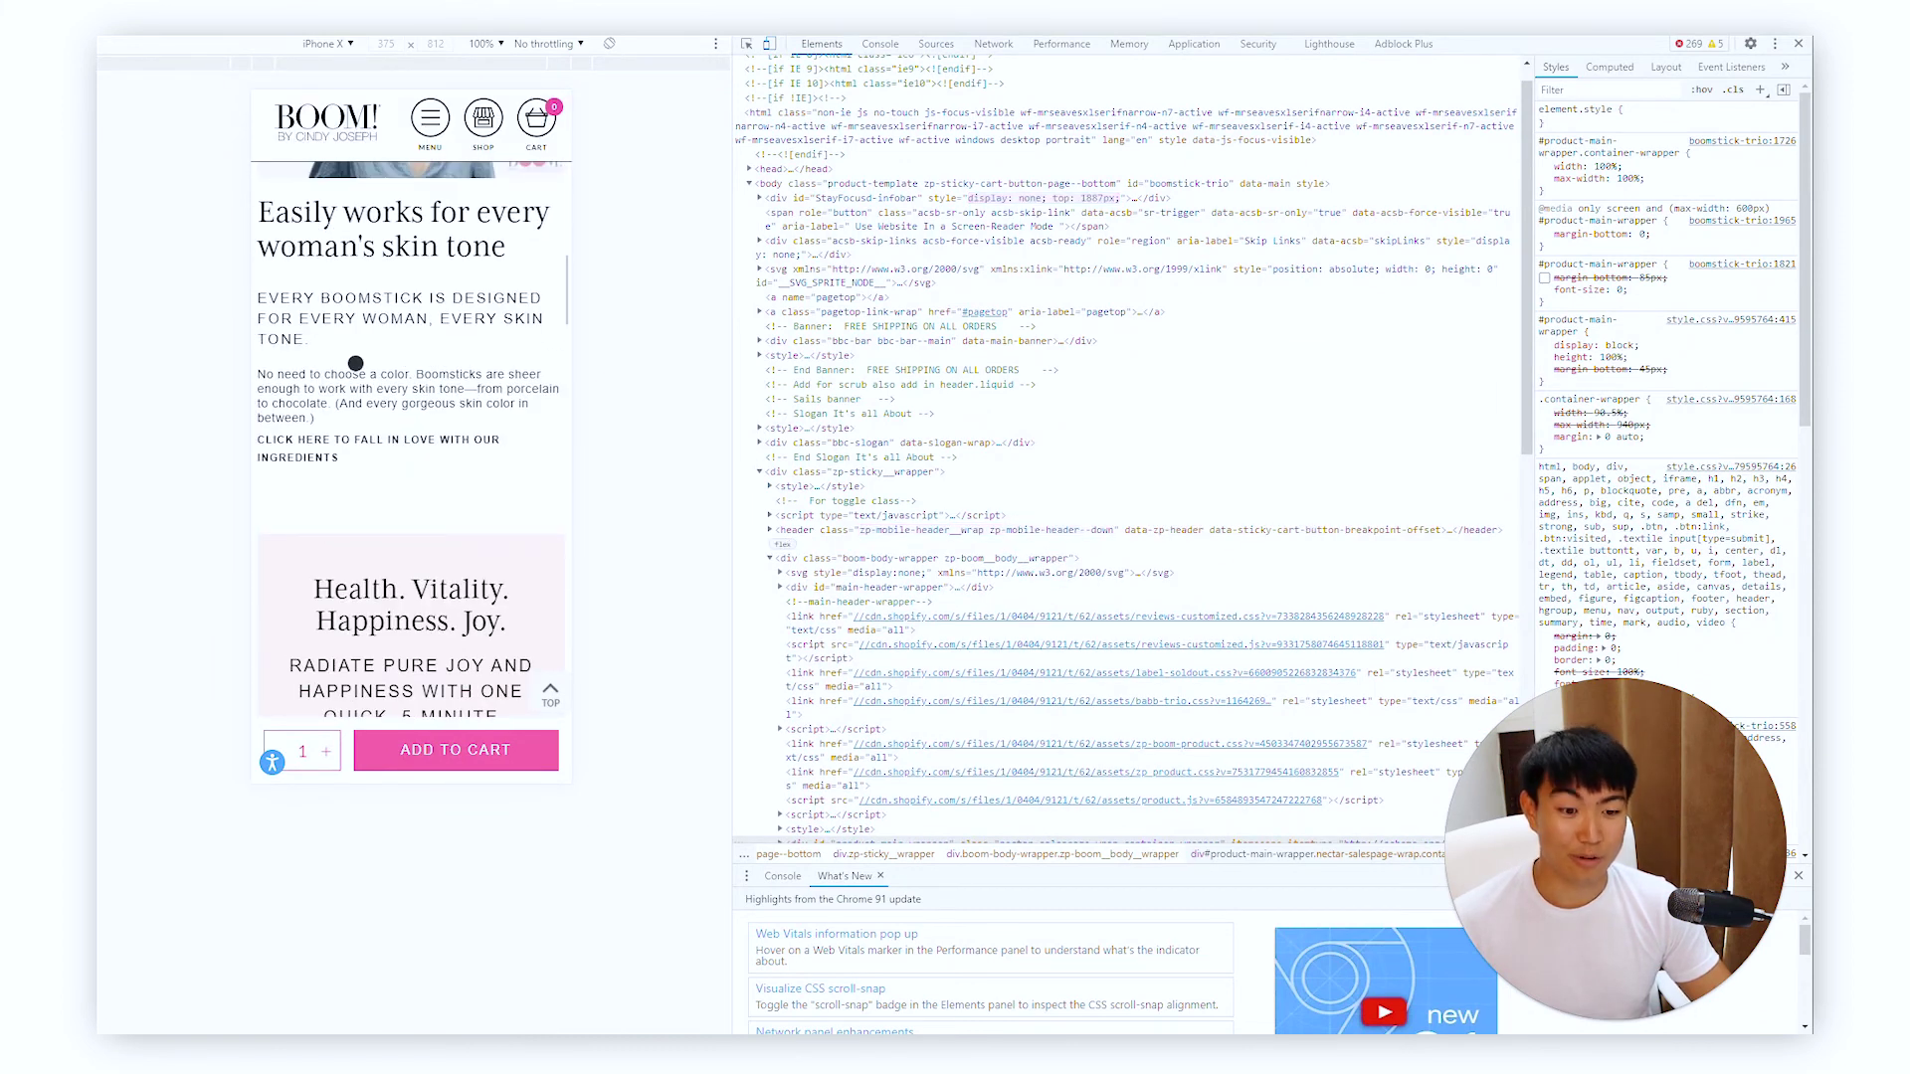
pyautogui.scroll(-10, 355, 363)
pyautogui.scroll(1, 353, 360)
pyautogui.scroll(-5, 351, 357)
pyautogui.scroll(-10, 351, 357)
pyautogui.scroll(5, 328, 362)
pyautogui.scroll(6, 326, 361)
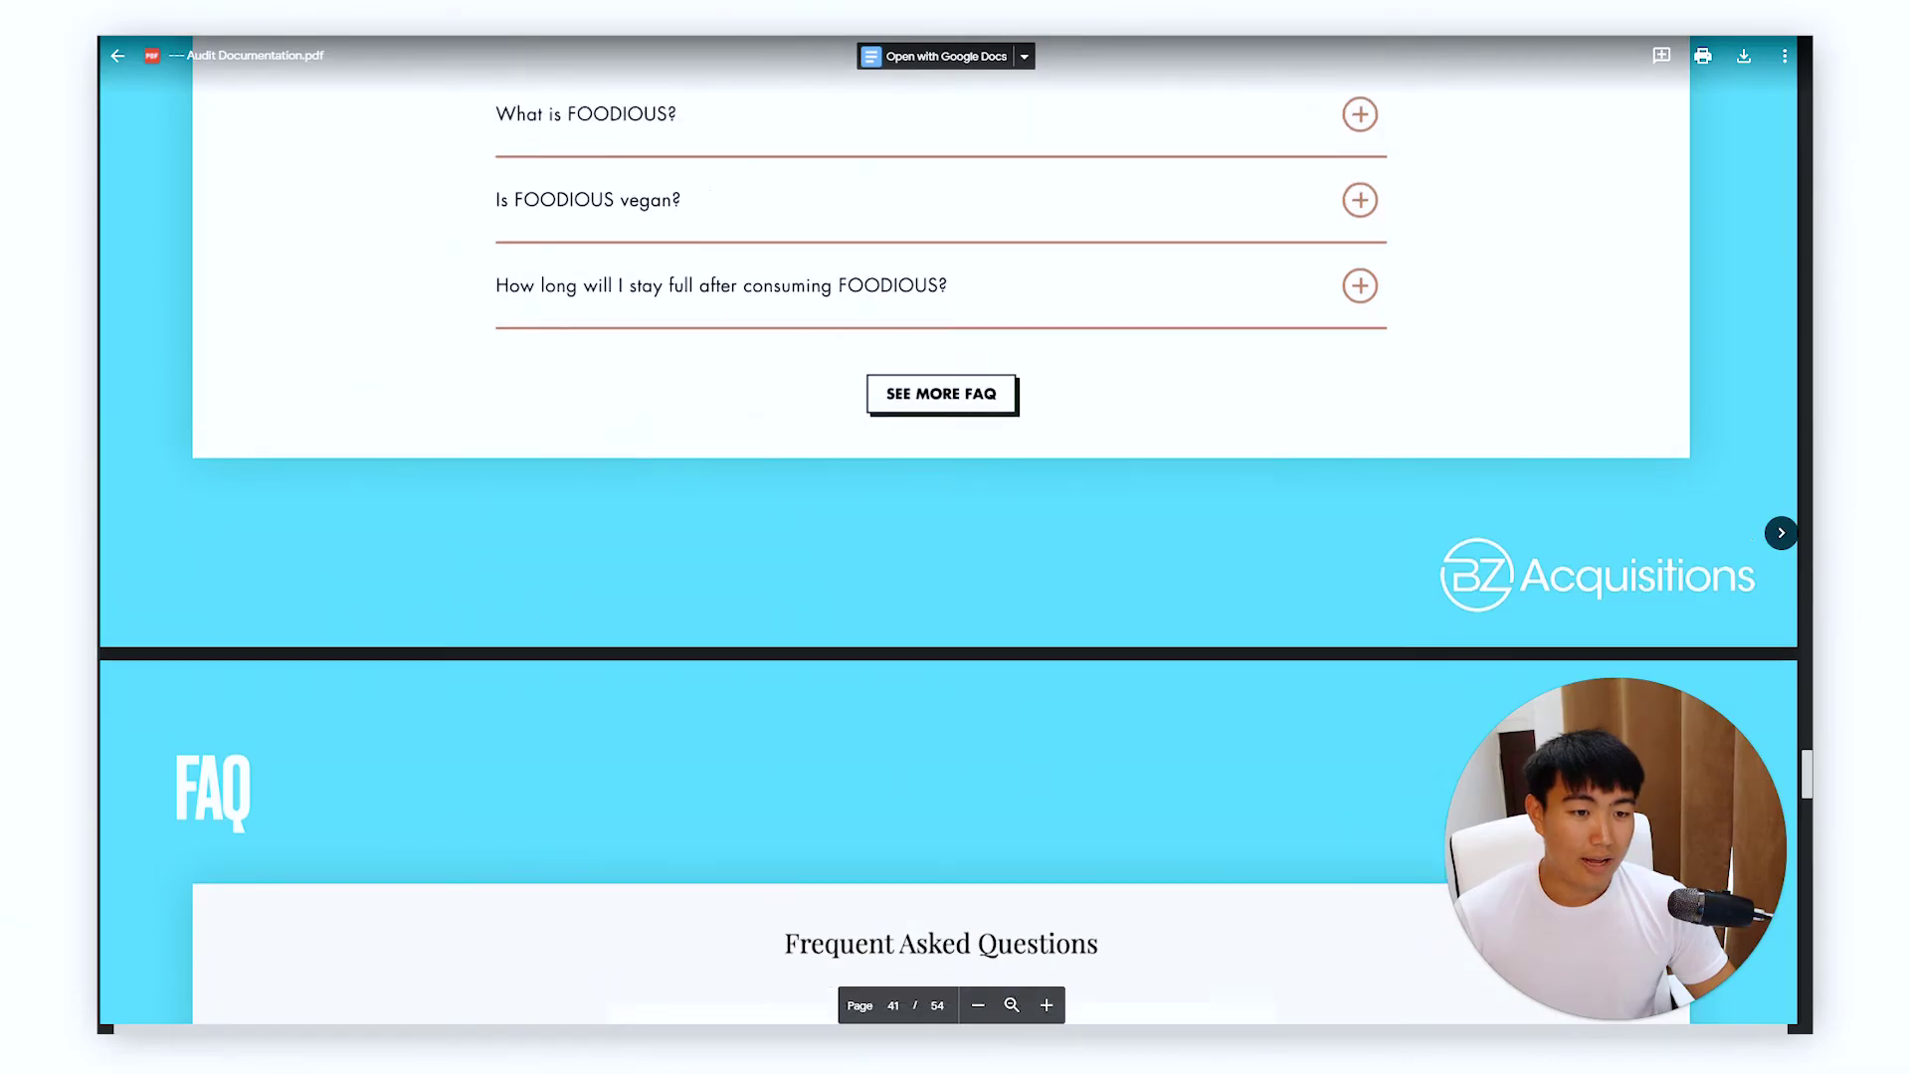
# - Expand the Joy-Filled FAQ question about taking prescription medication, read its answer and collapse it again
pyautogui.scroll(2, 948, 537)
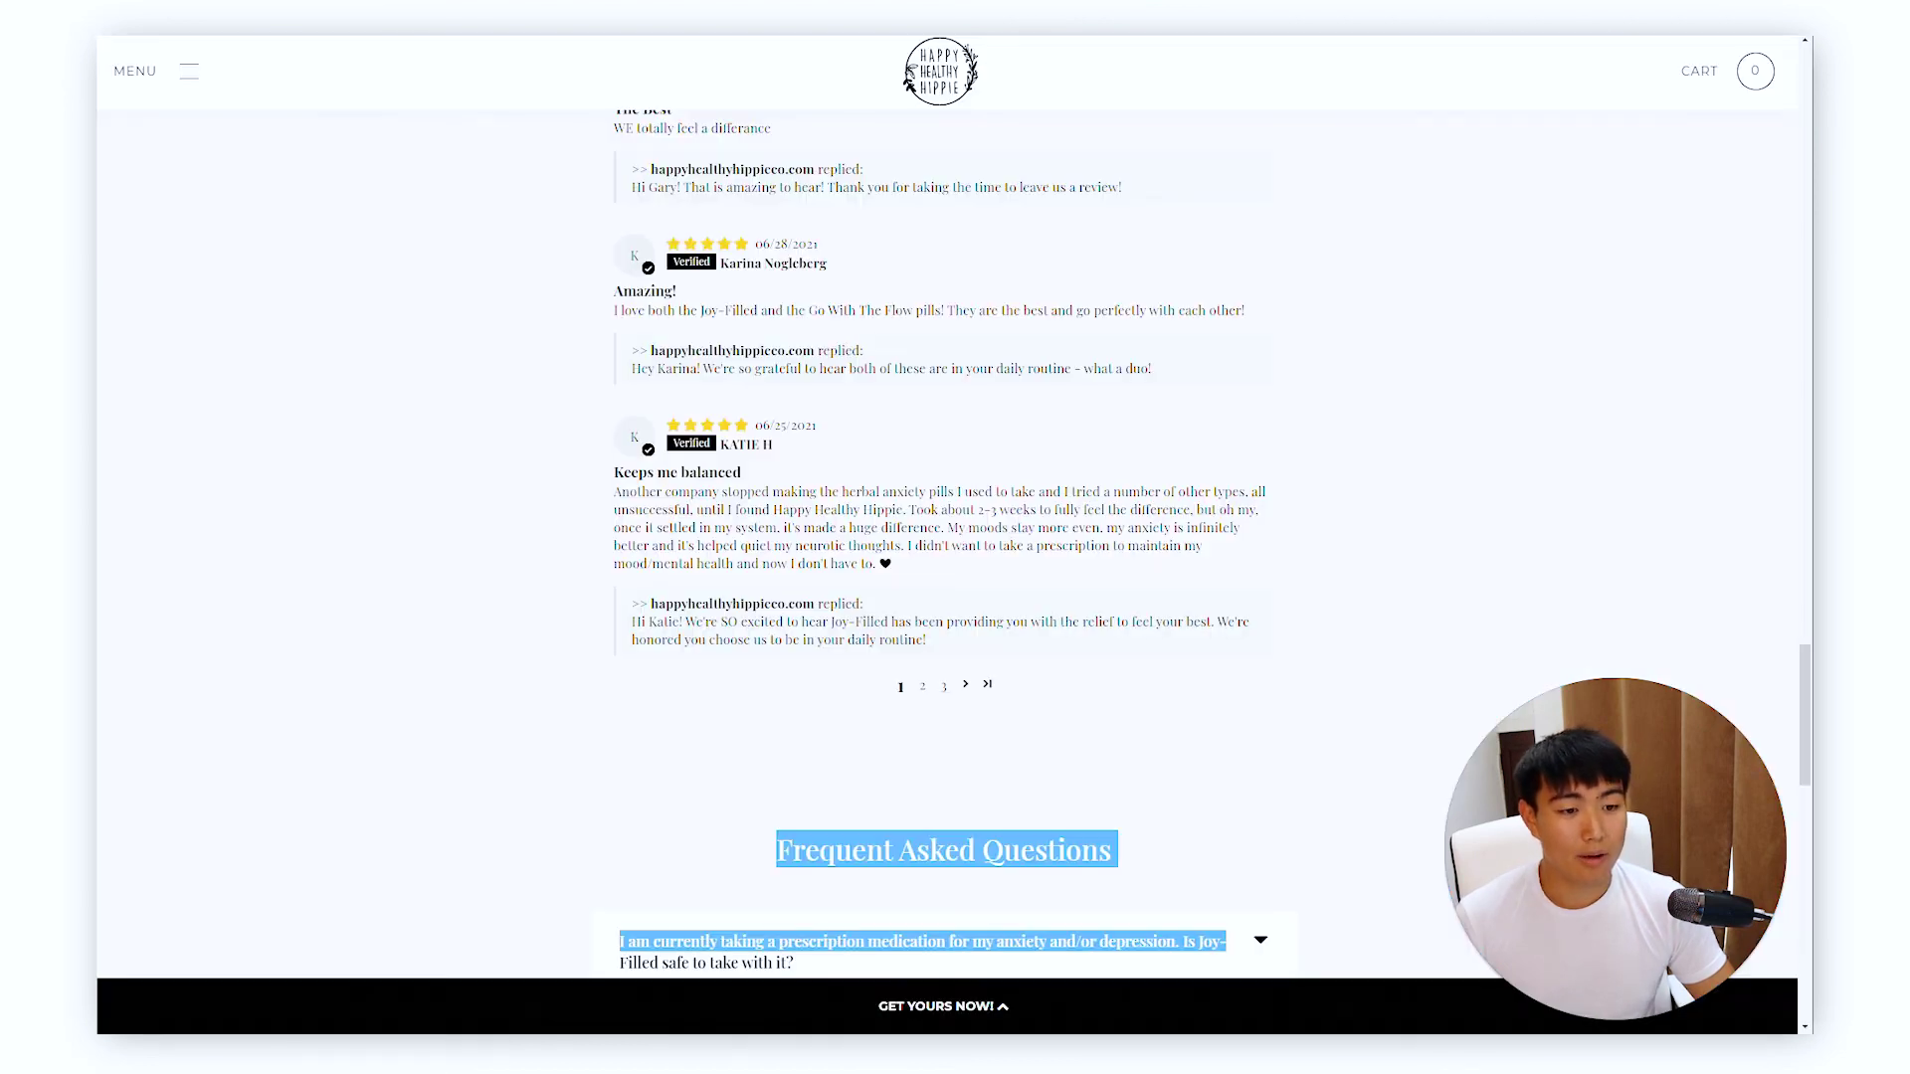
pyautogui.scroll(-5, 955, 532)
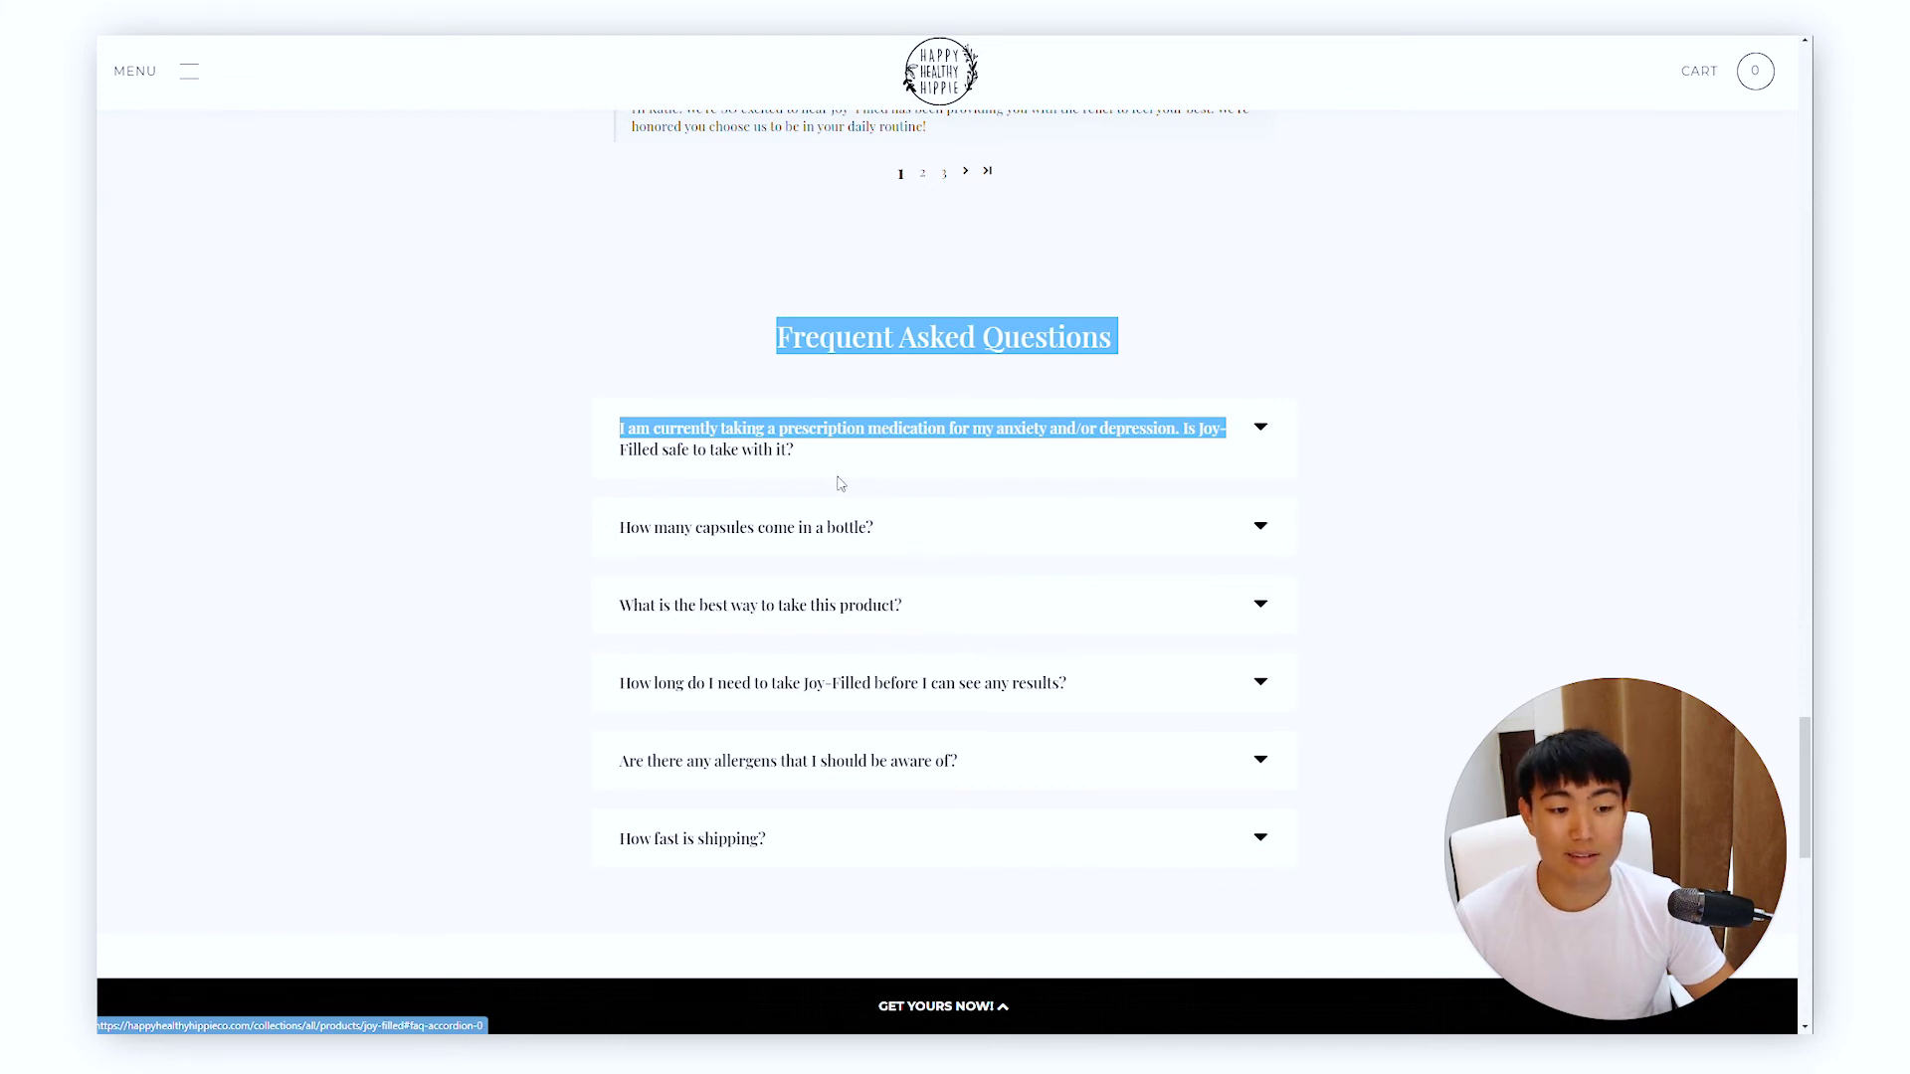
pyautogui.click(874, 445)
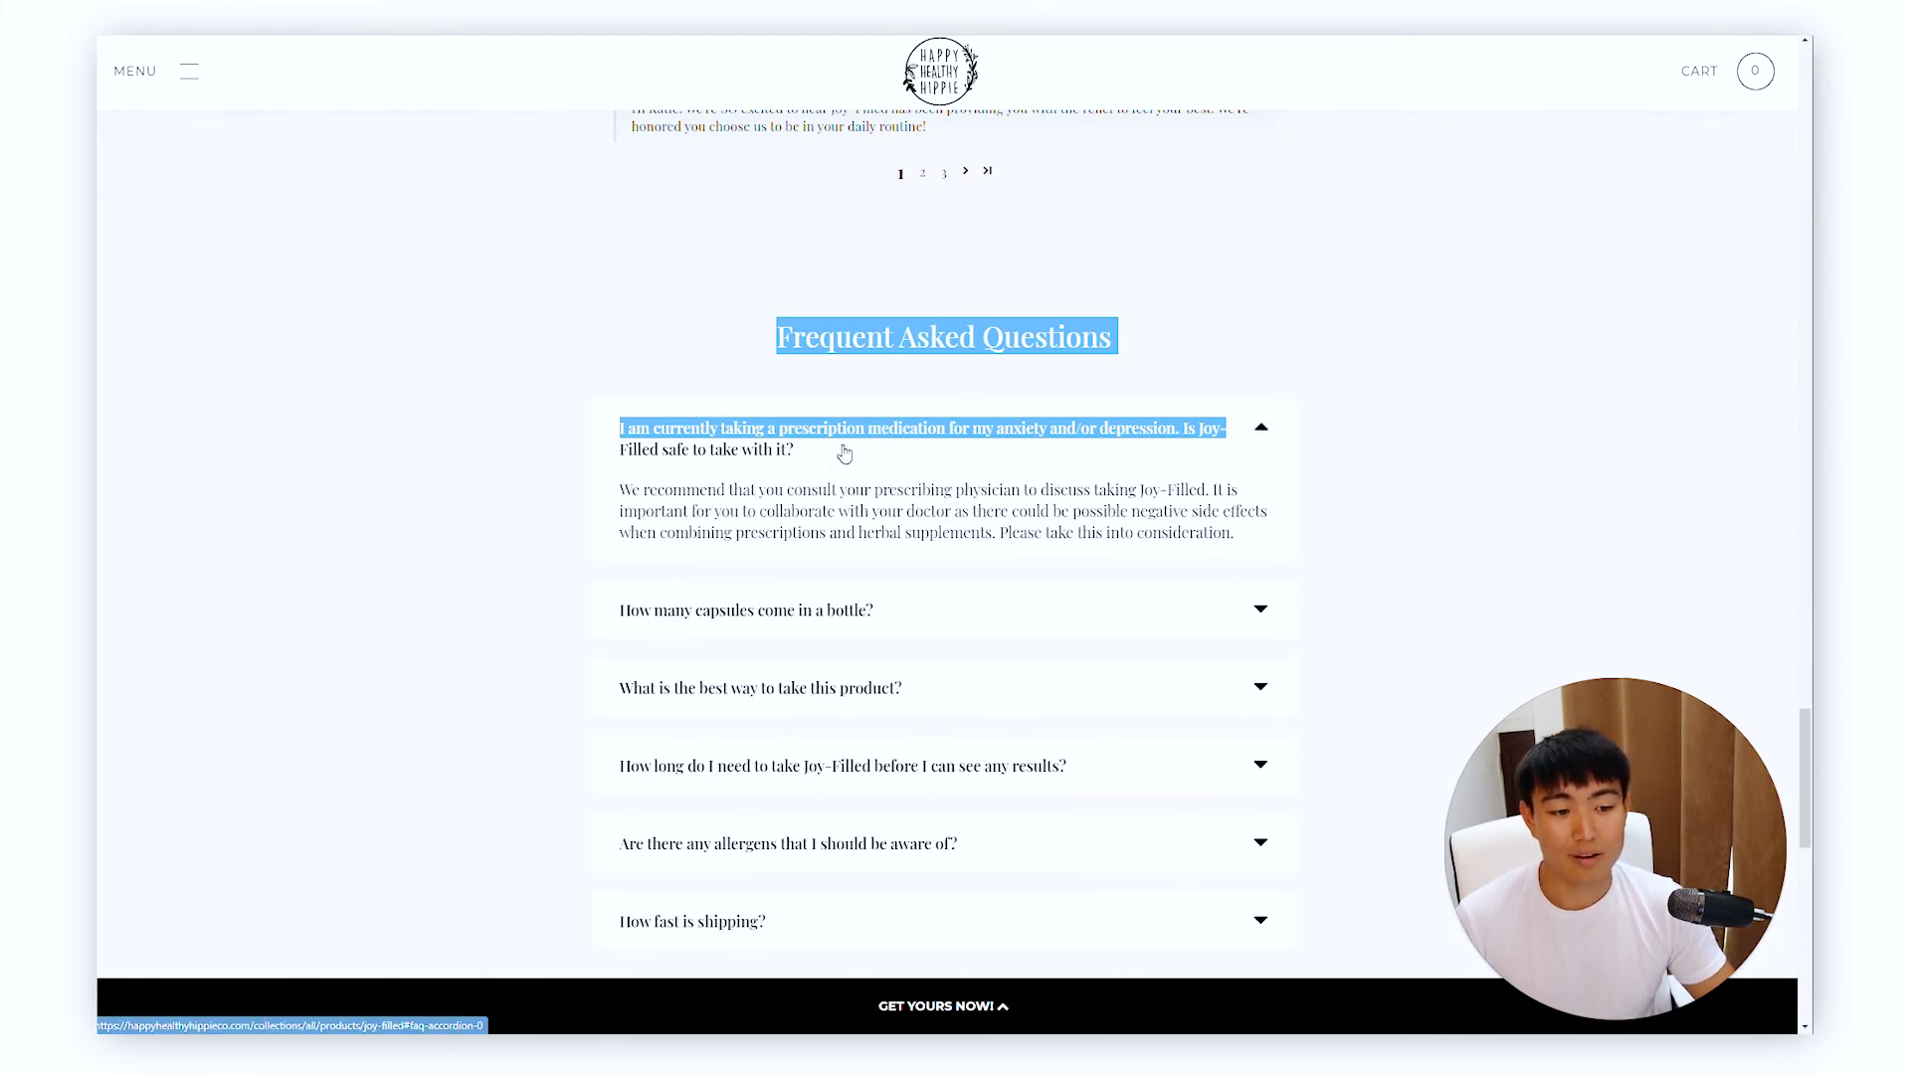
pyautogui.click(845, 454)
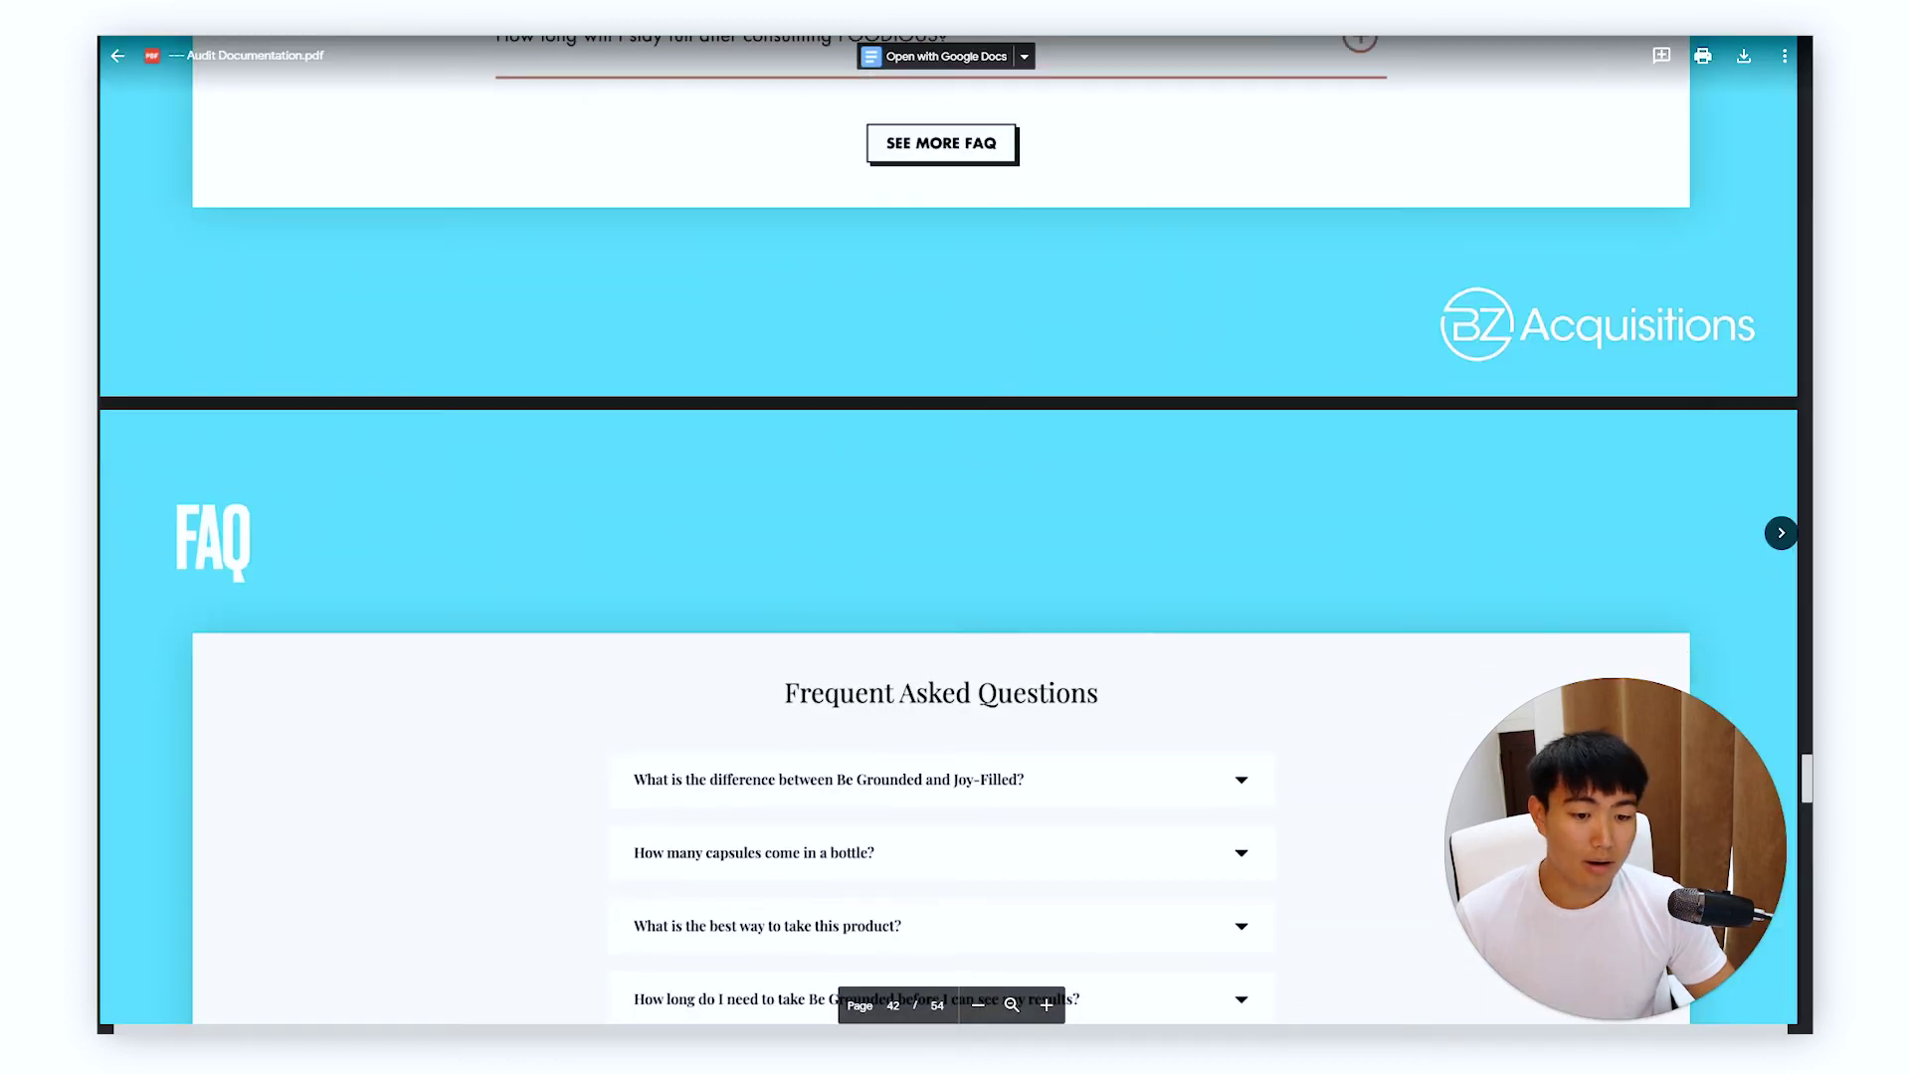
# - Review the audit document's second FAQ example and the "Love this? Then you also may enjoy" products on the Boomstick Trio page
pyautogui.scroll(-5, 955, 538)
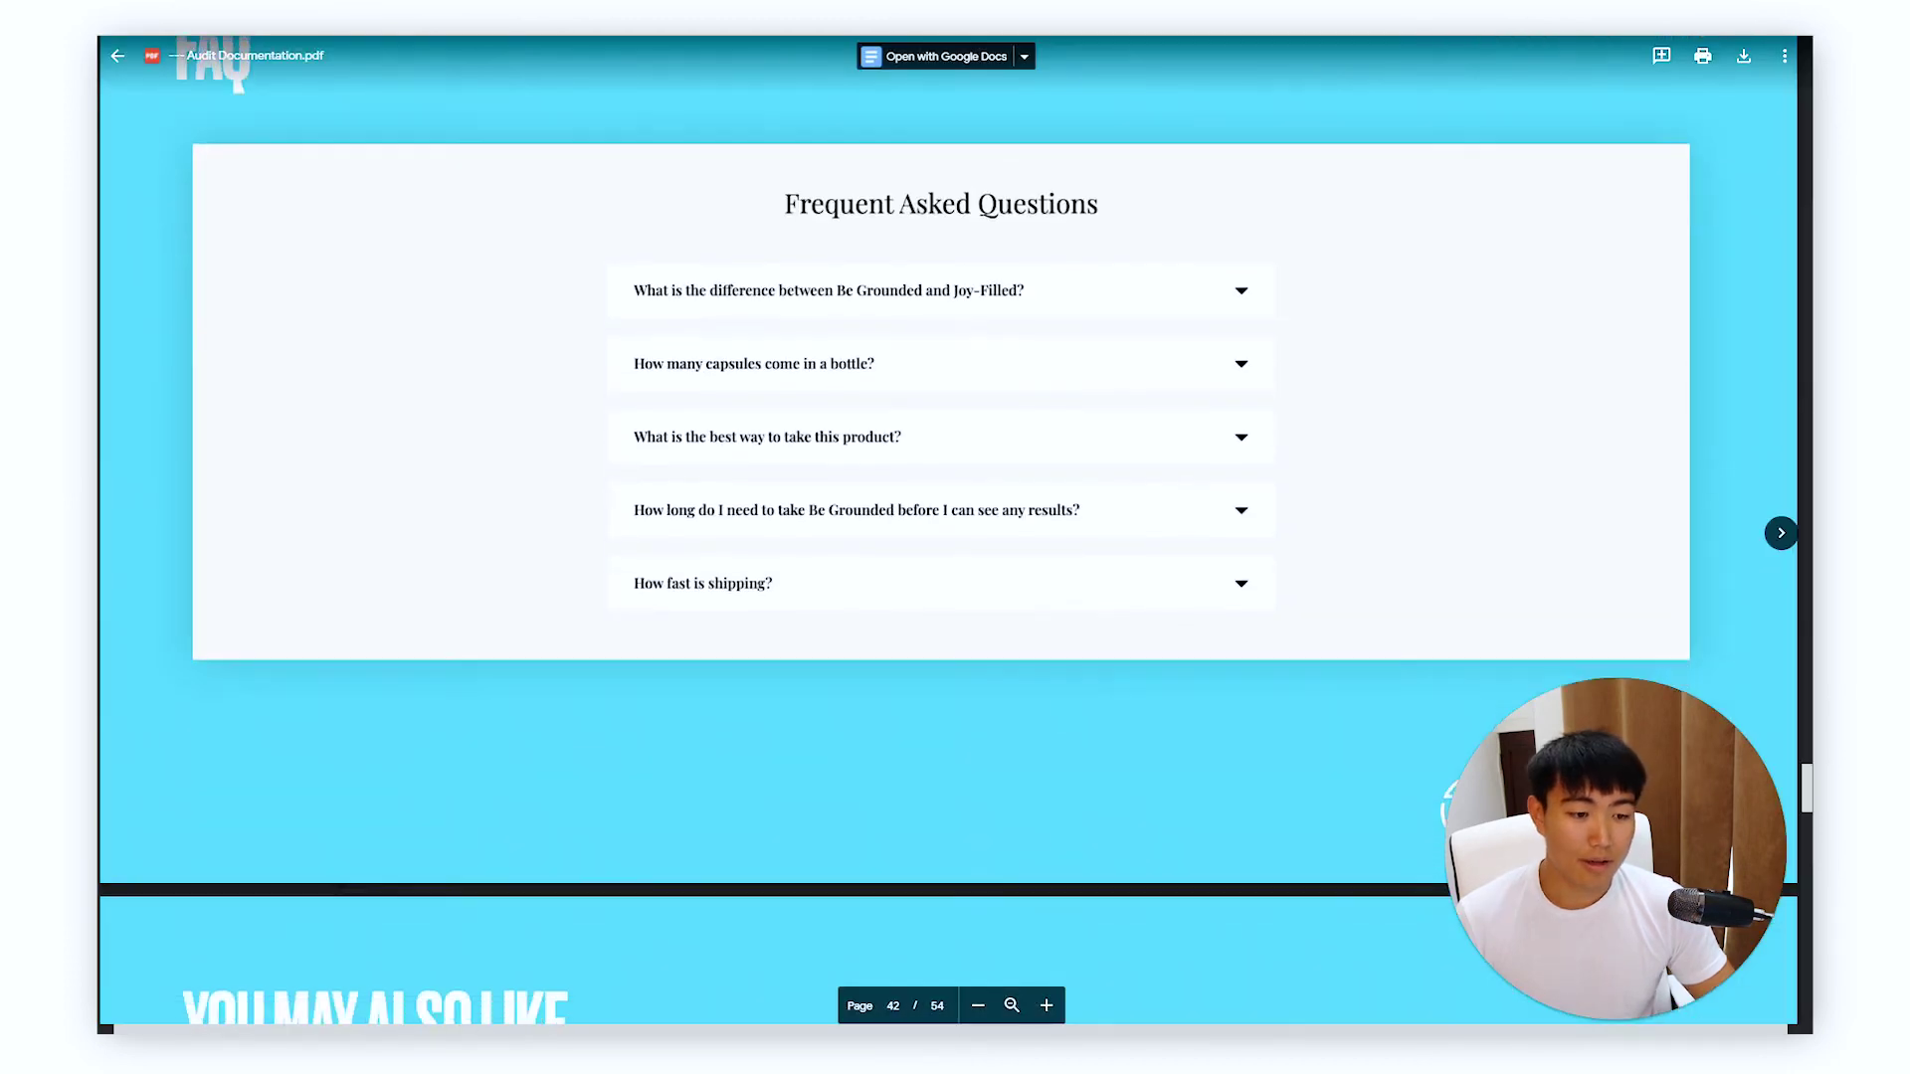
pyautogui.scroll(-9, 955, 537)
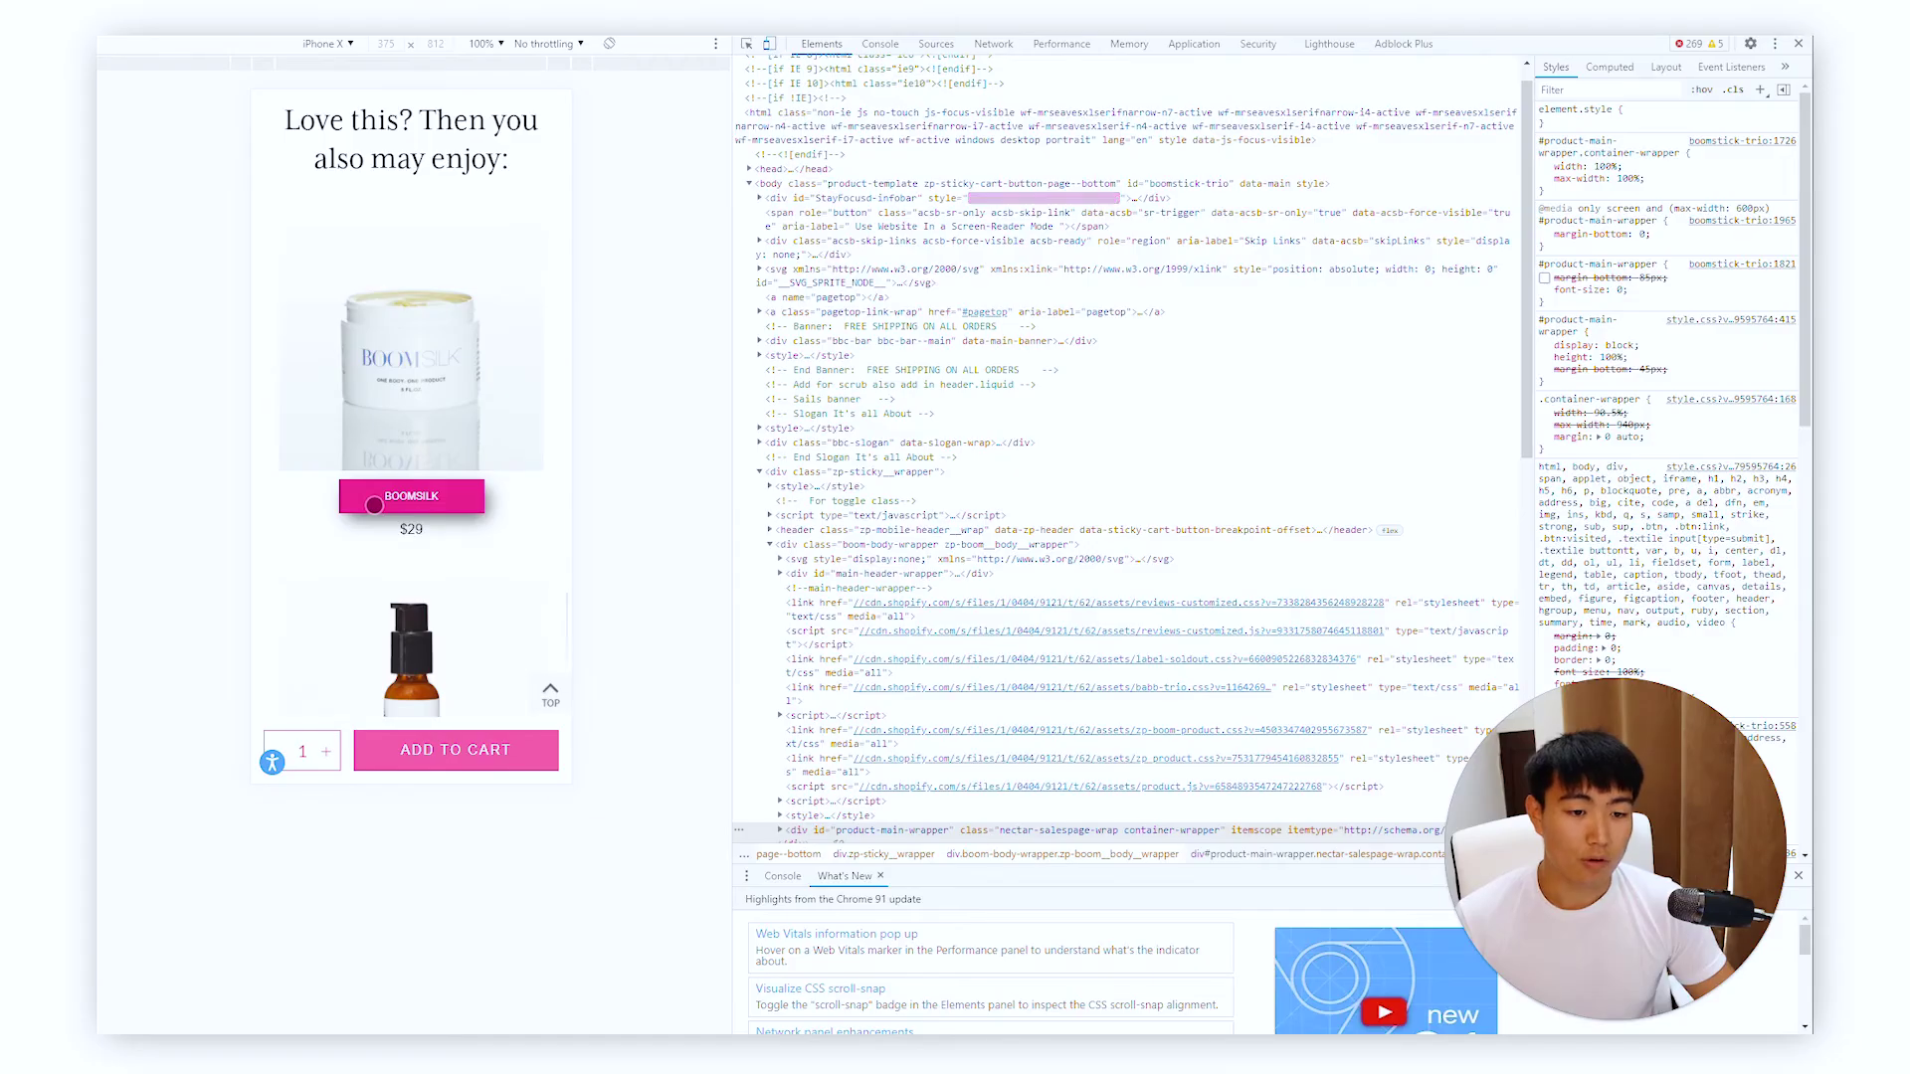
pyautogui.scroll(4, 374, 506)
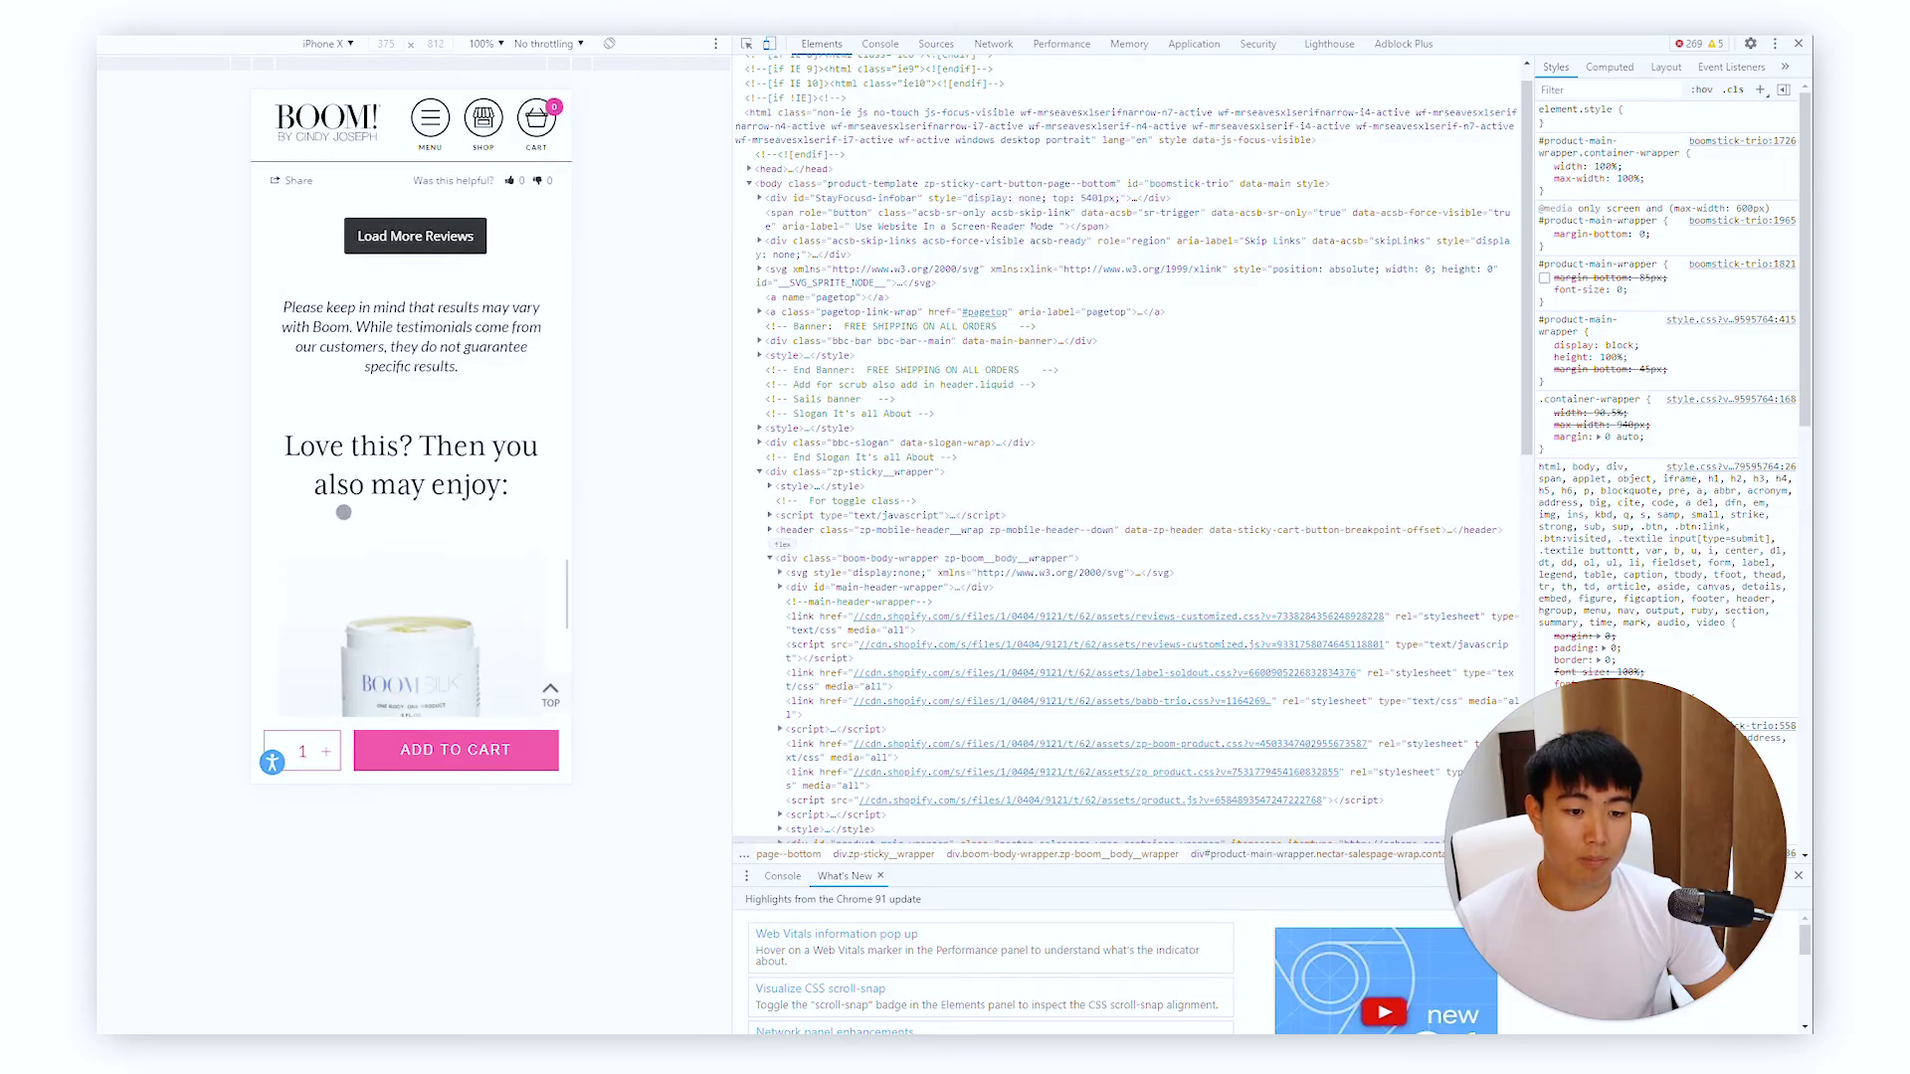
pyautogui.scroll(-3, 457, 562)
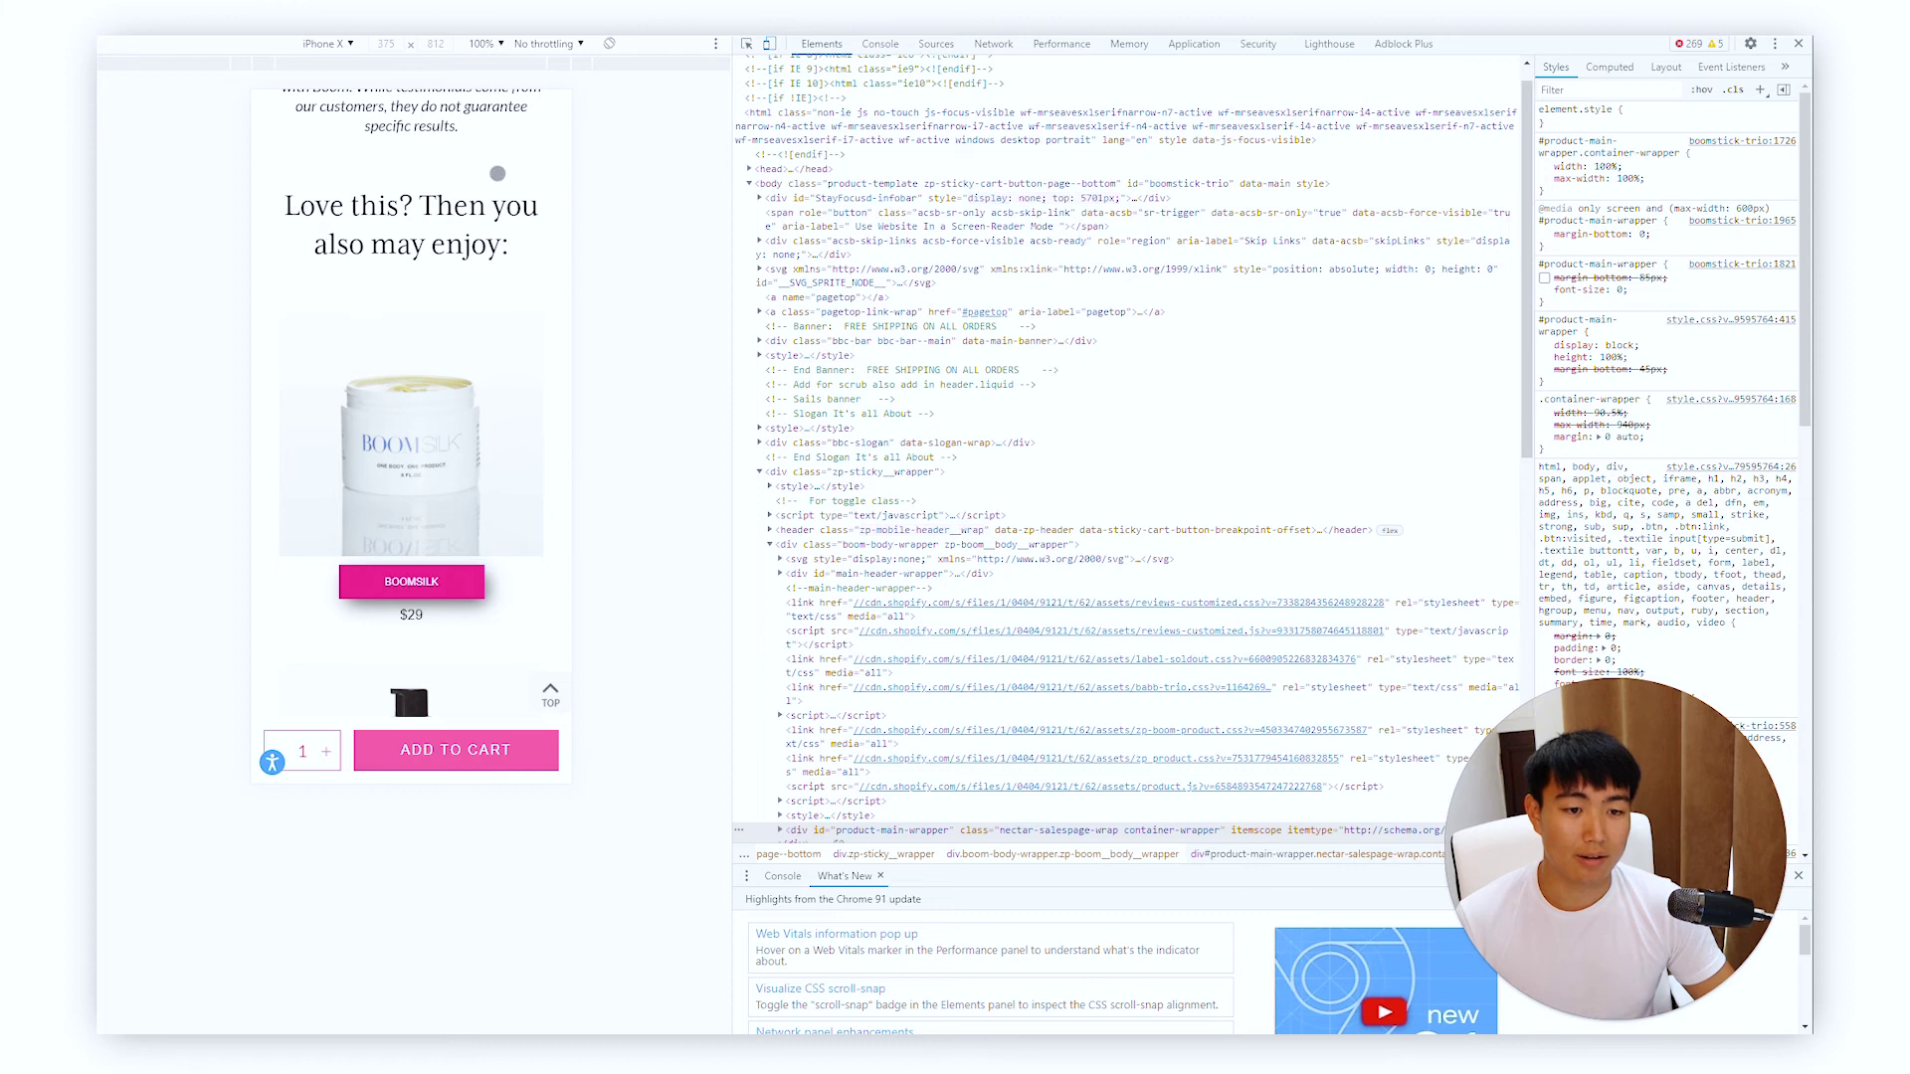
pyautogui.scroll(-4, 443, 464)
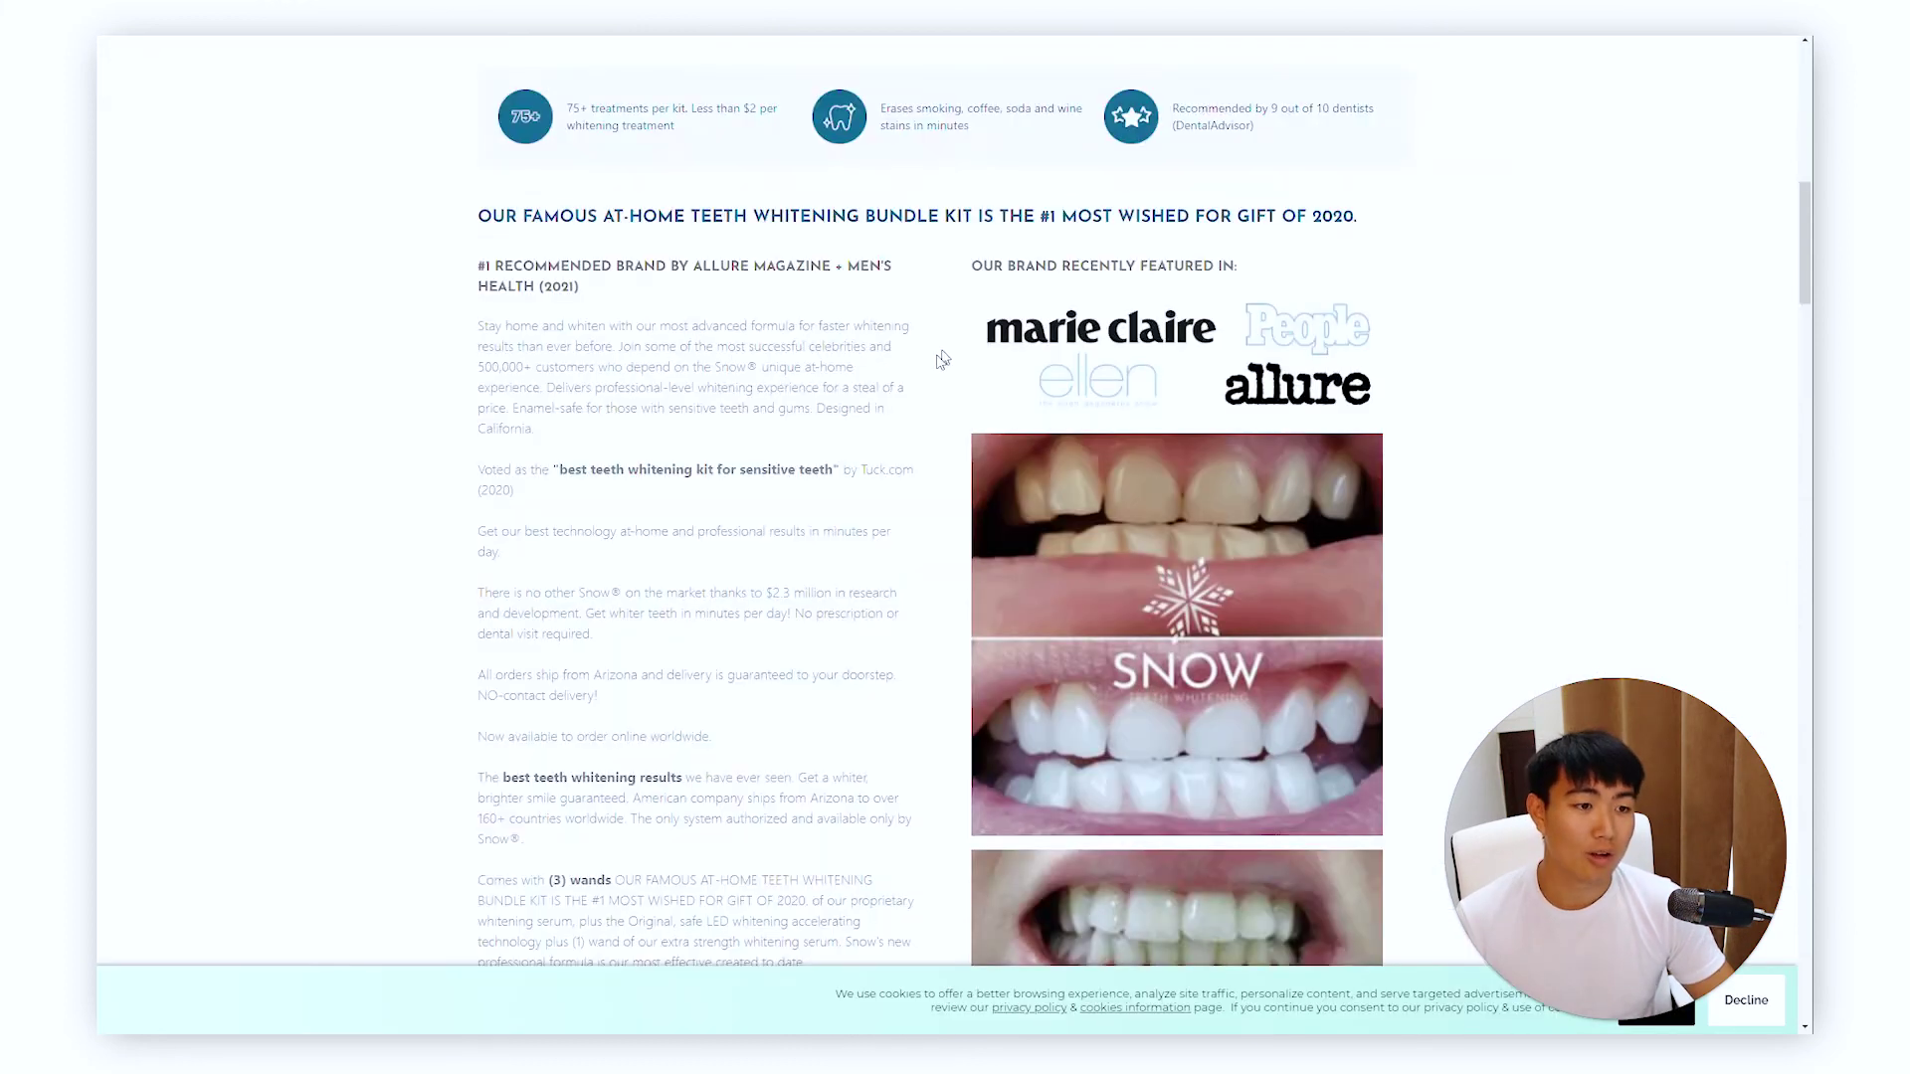
# - Look through the Snow teeth whitening product page, from the reviews back up, for its related products section
pyautogui.scroll(-10, 789, 358)
pyautogui.scroll(5, 786, 353)
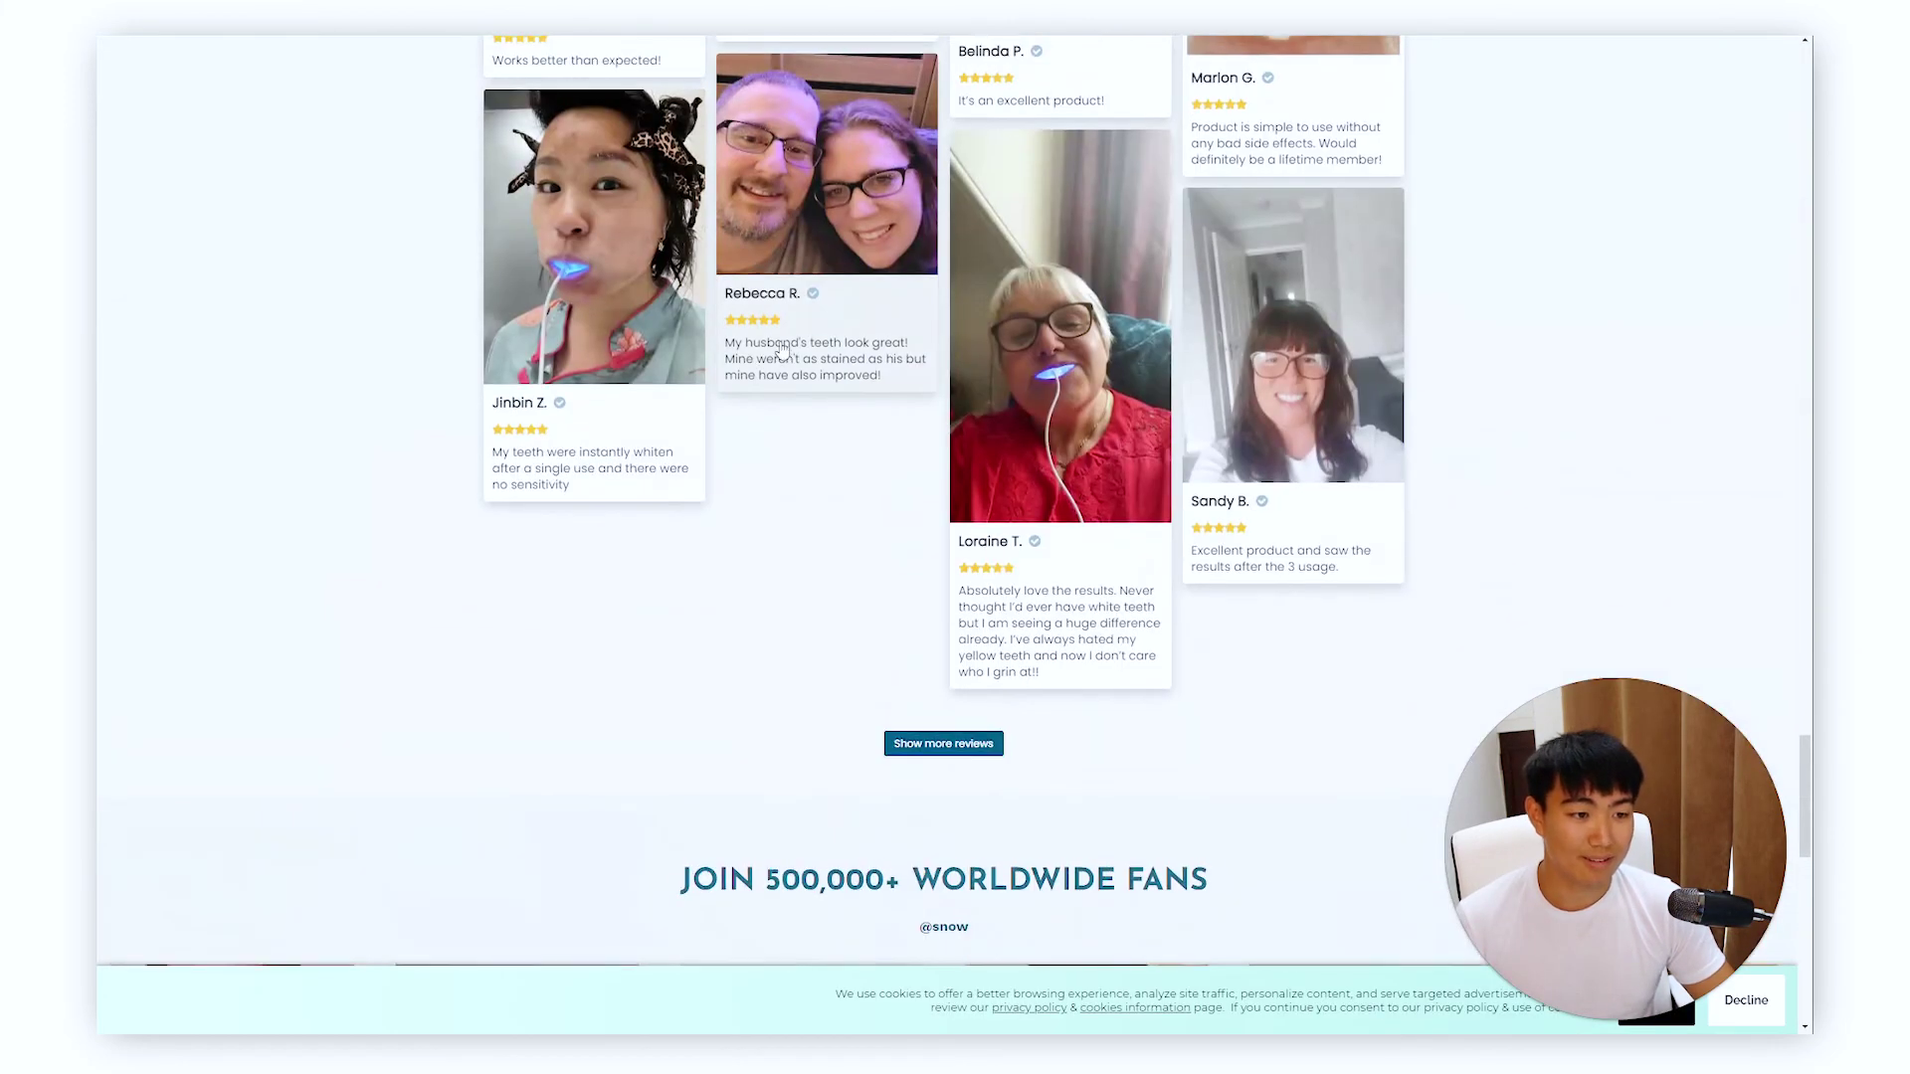
pyautogui.scroll(15, 783, 351)
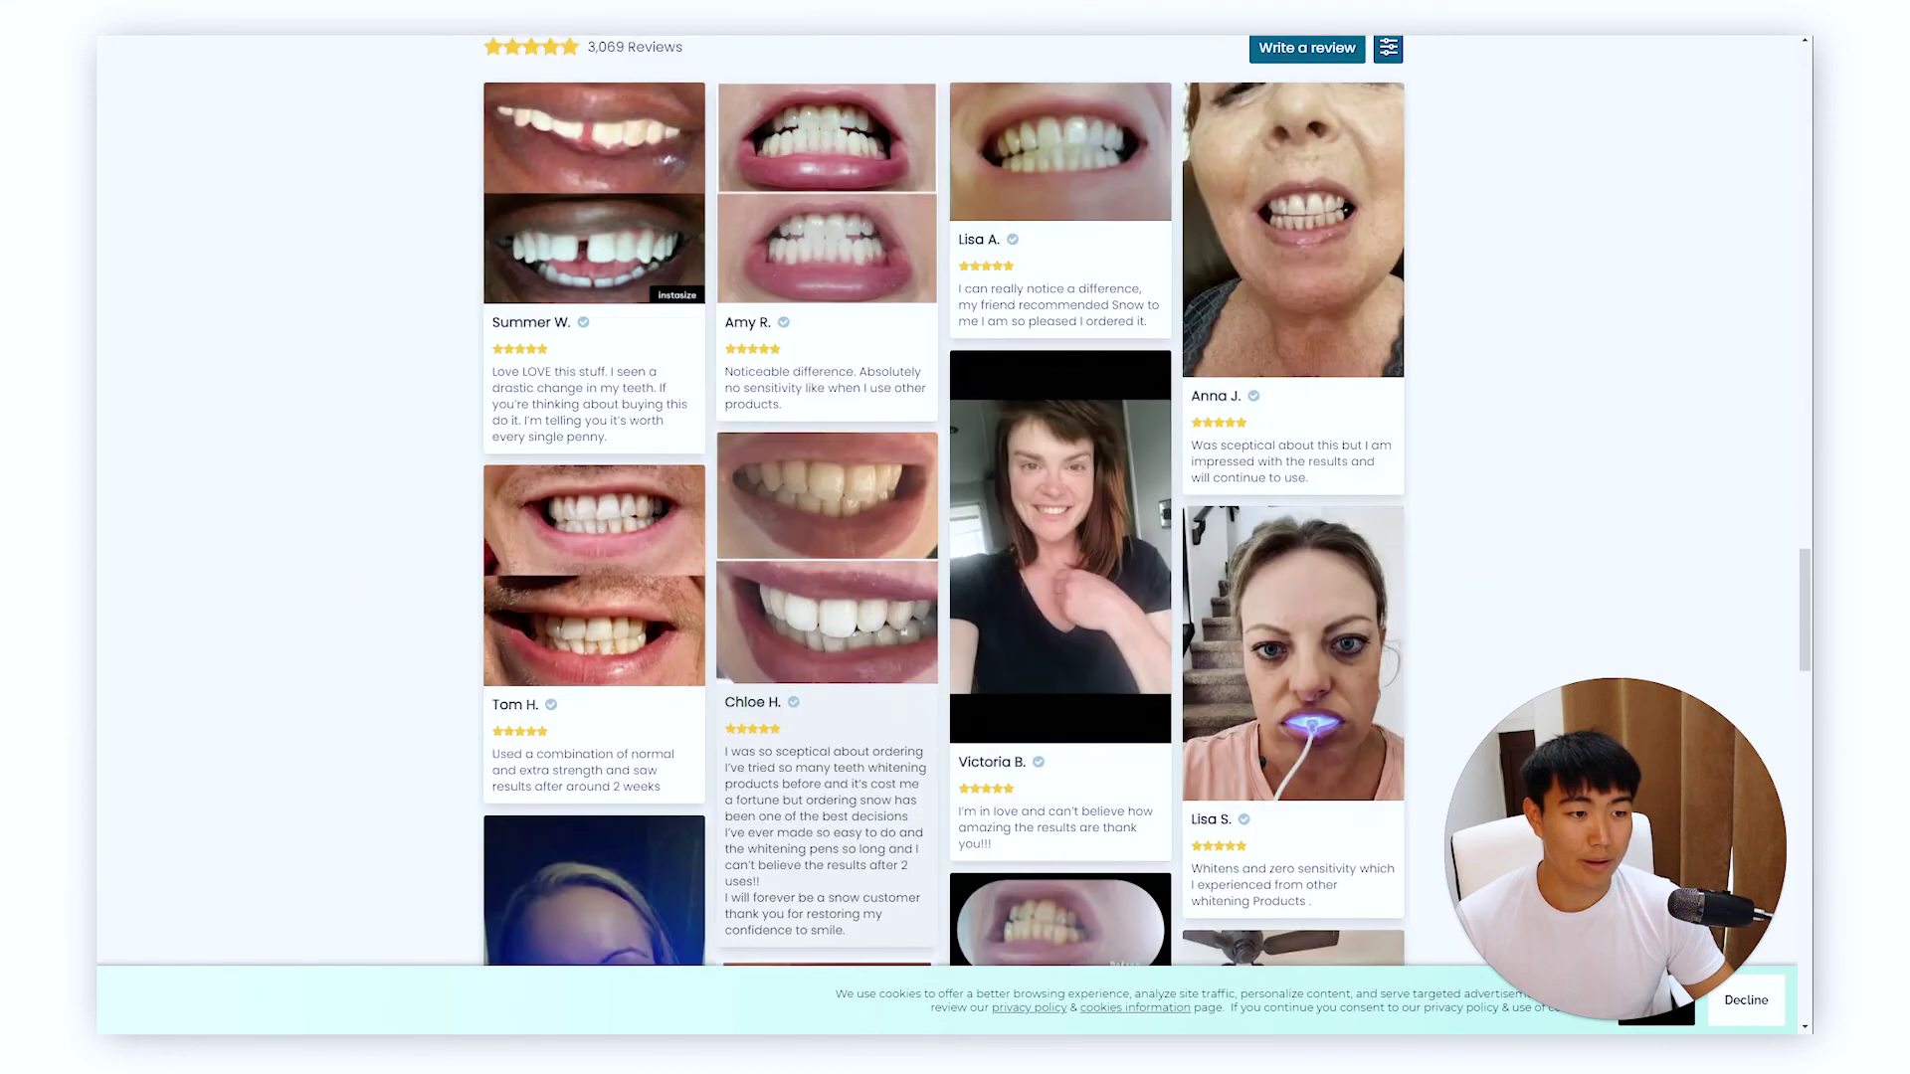
pyautogui.scroll(10, 1186, 285)
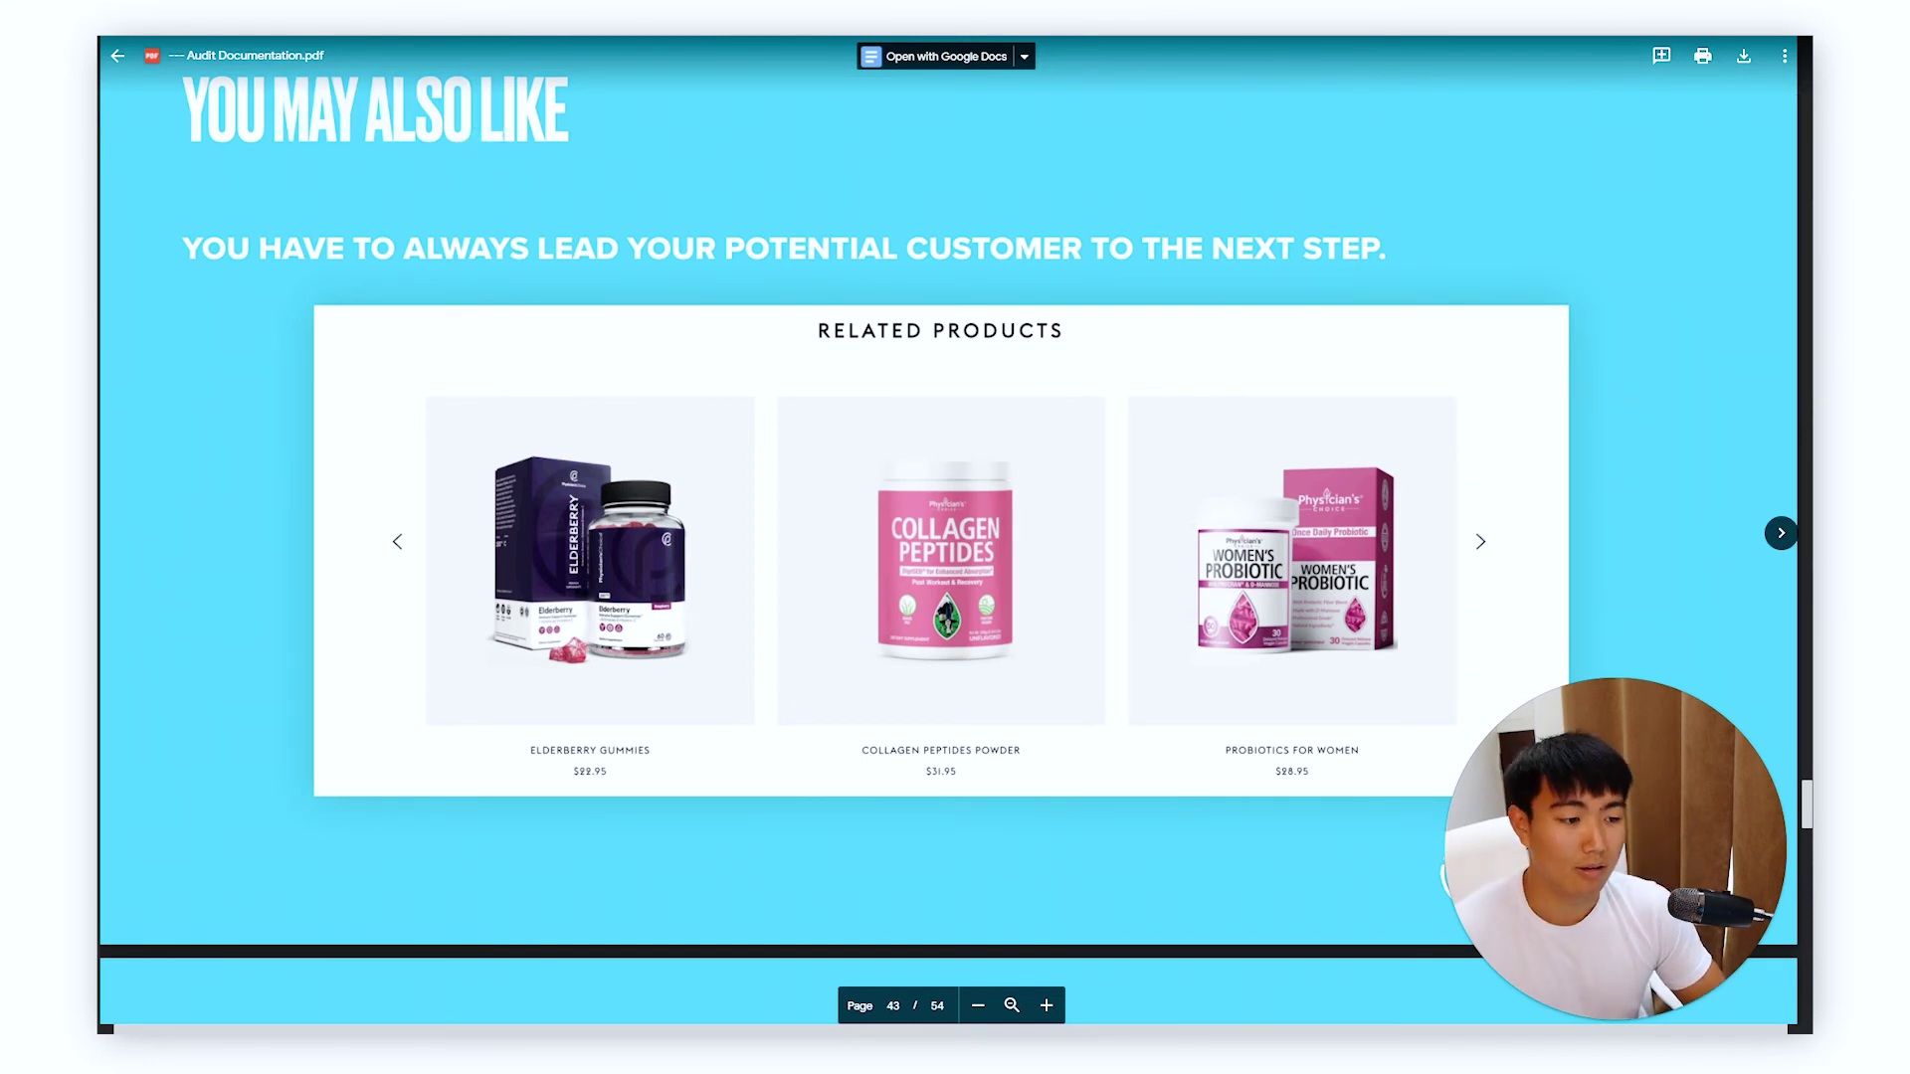
# - Examine the audit's "You May Also Like" slide and the recommended products down to the footer of the Boomstick Trio page
pyautogui.scroll(-5, 949, 533)
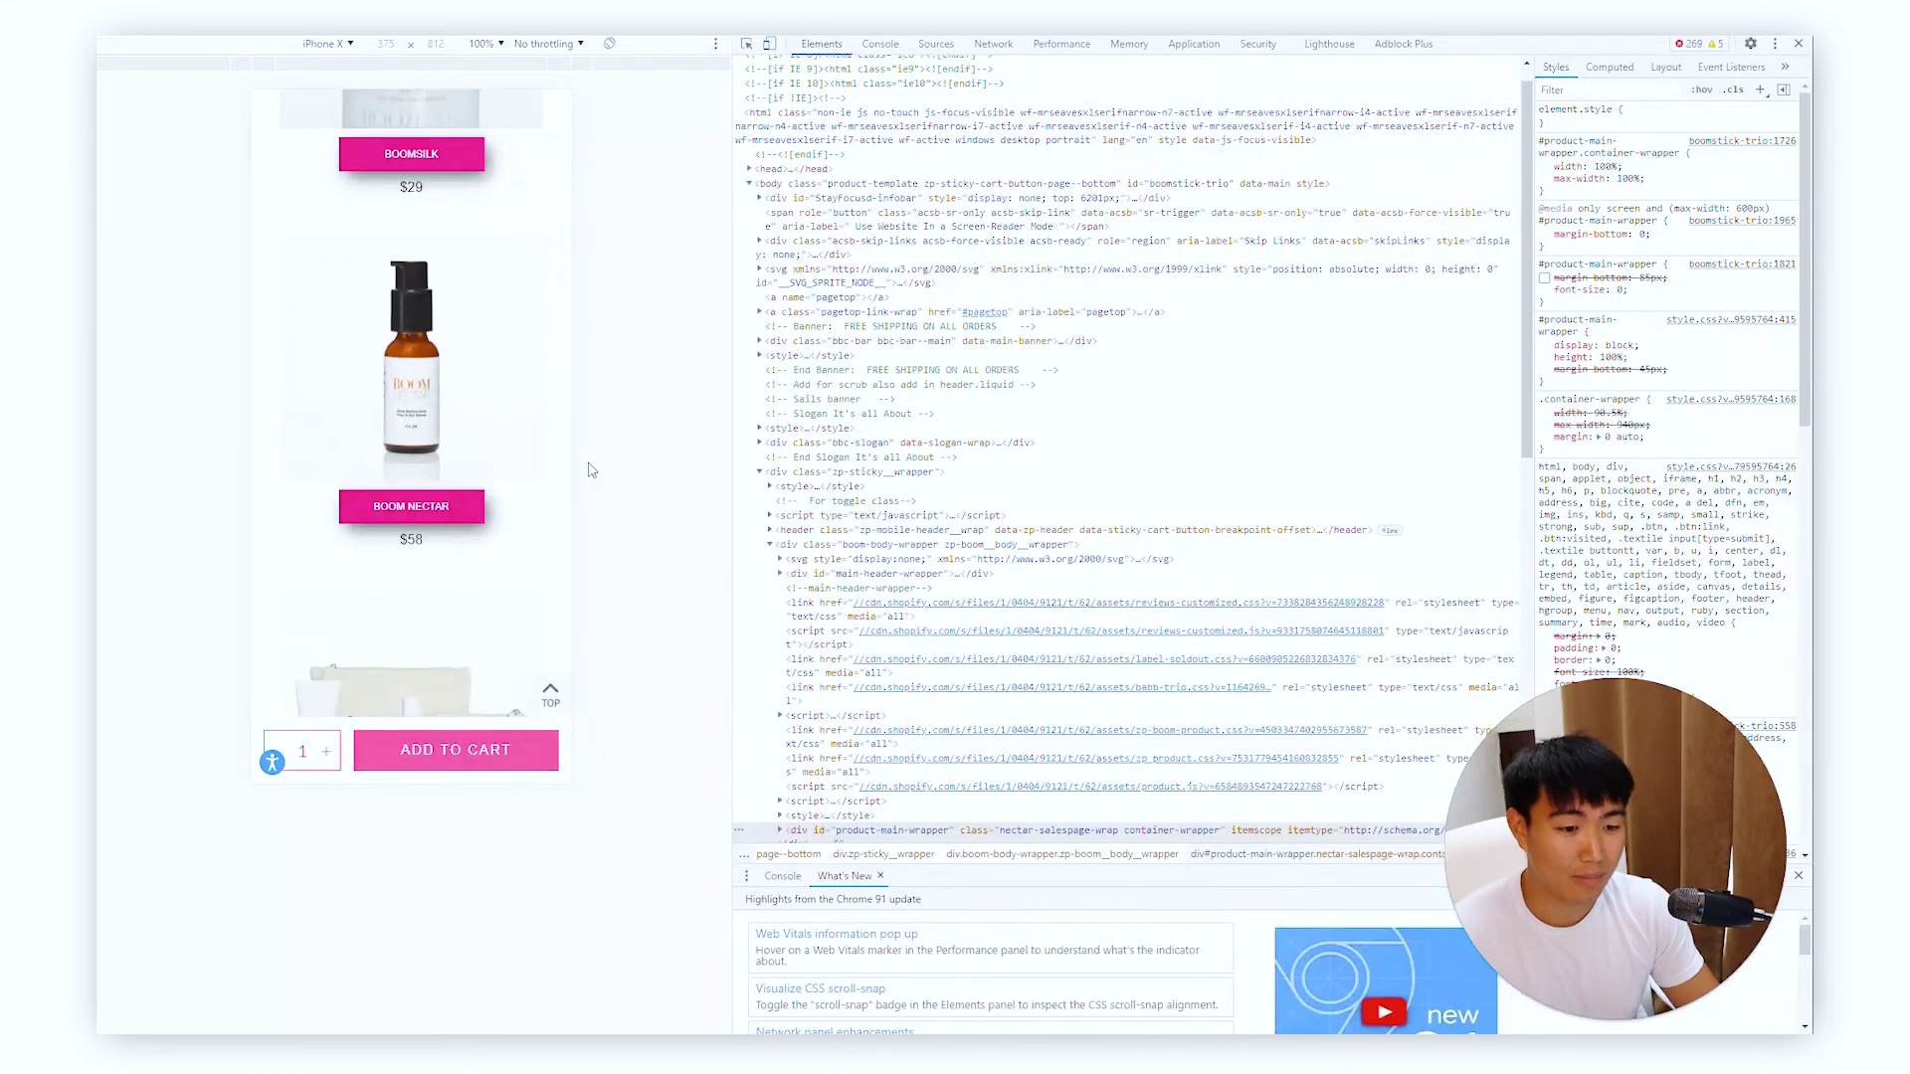
pyautogui.scroll(-2, 445, 729)
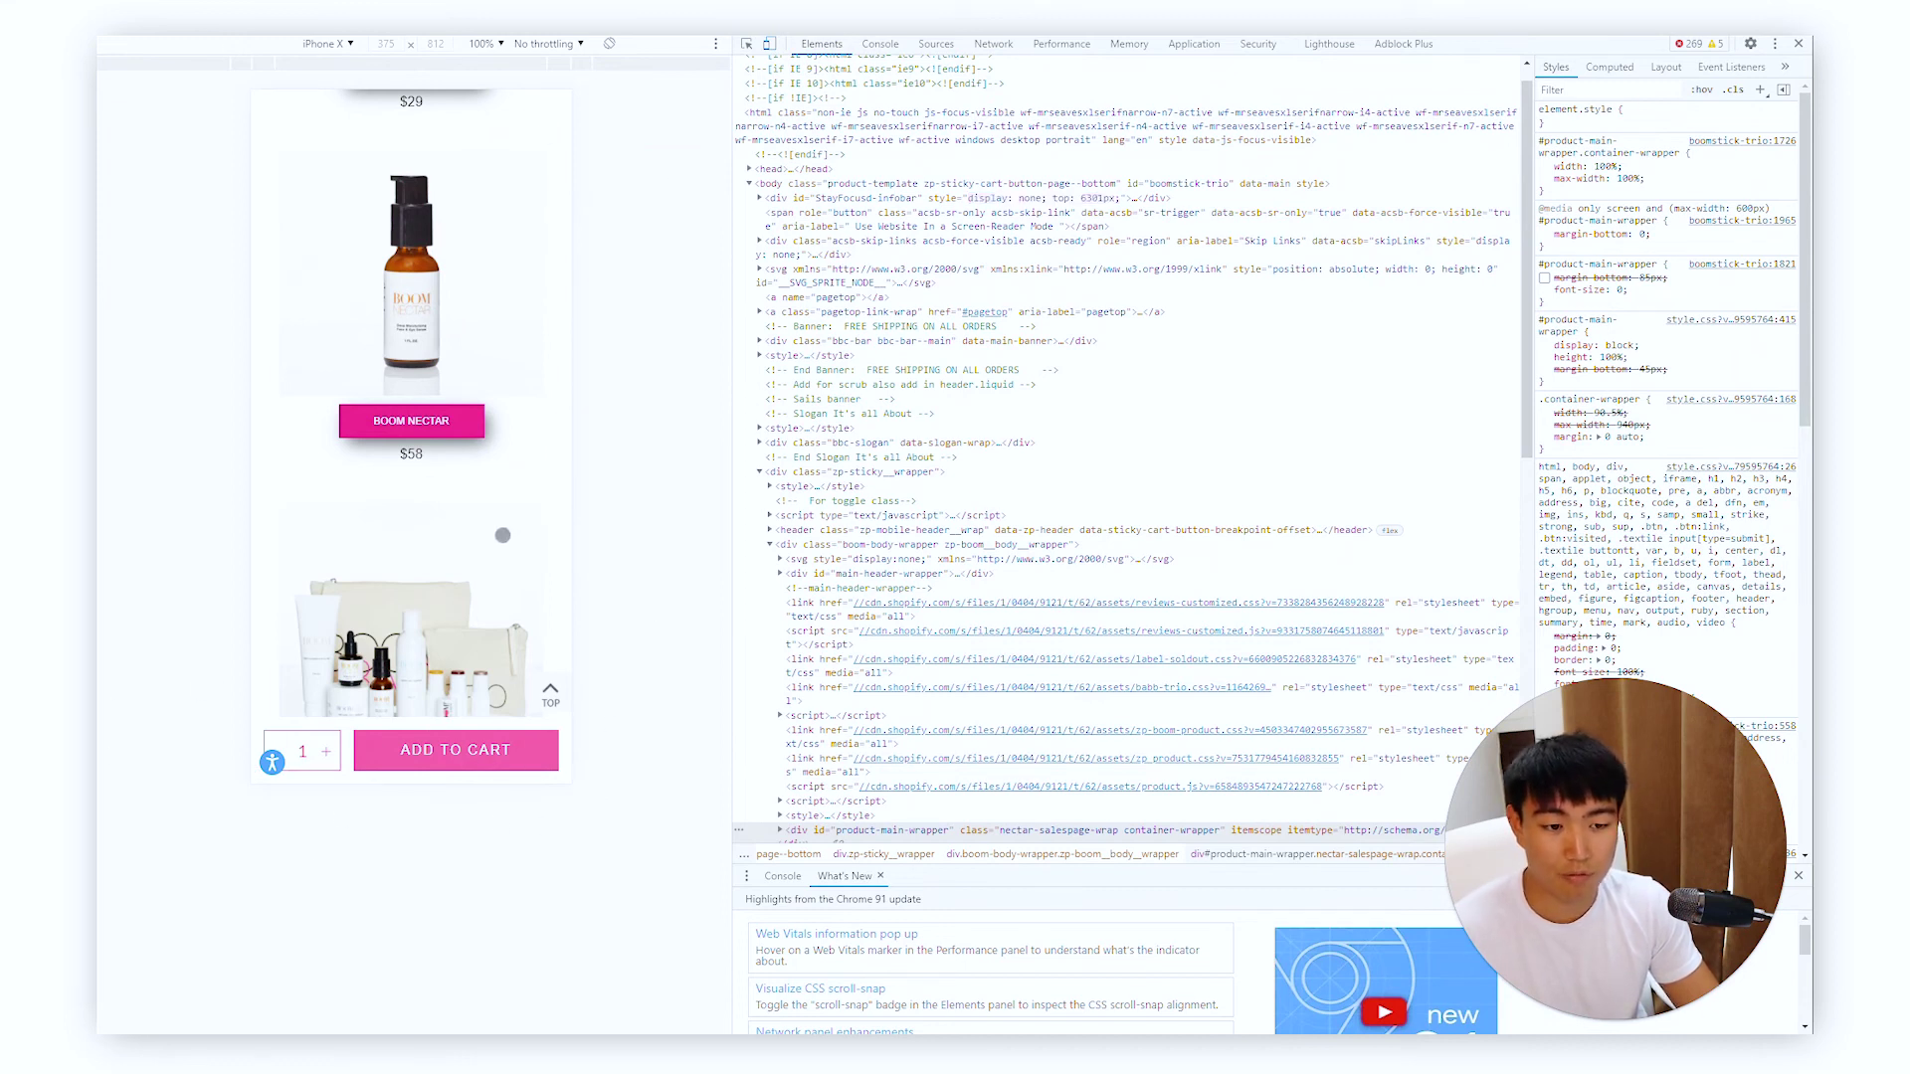
pyautogui.scroll(-10, 465, 429)
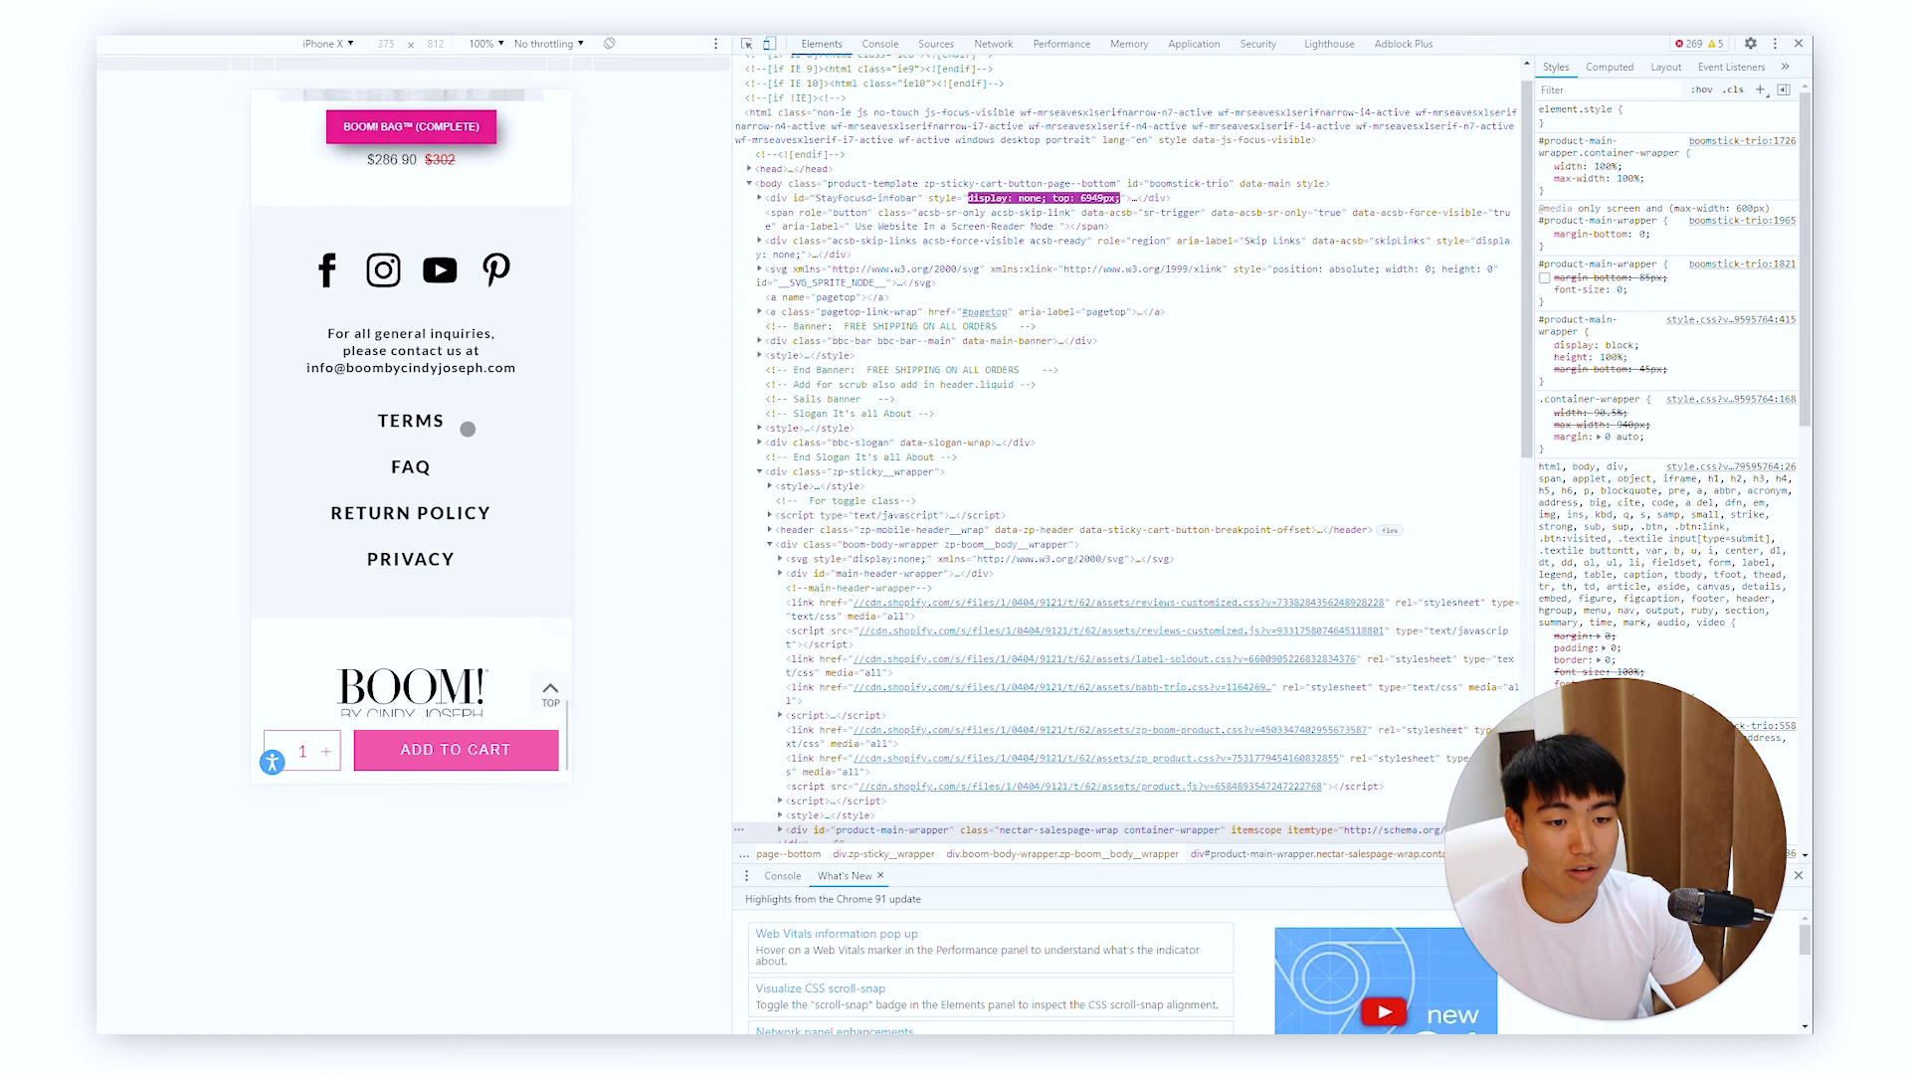
pyautogui.scroll(10, 465, 429)
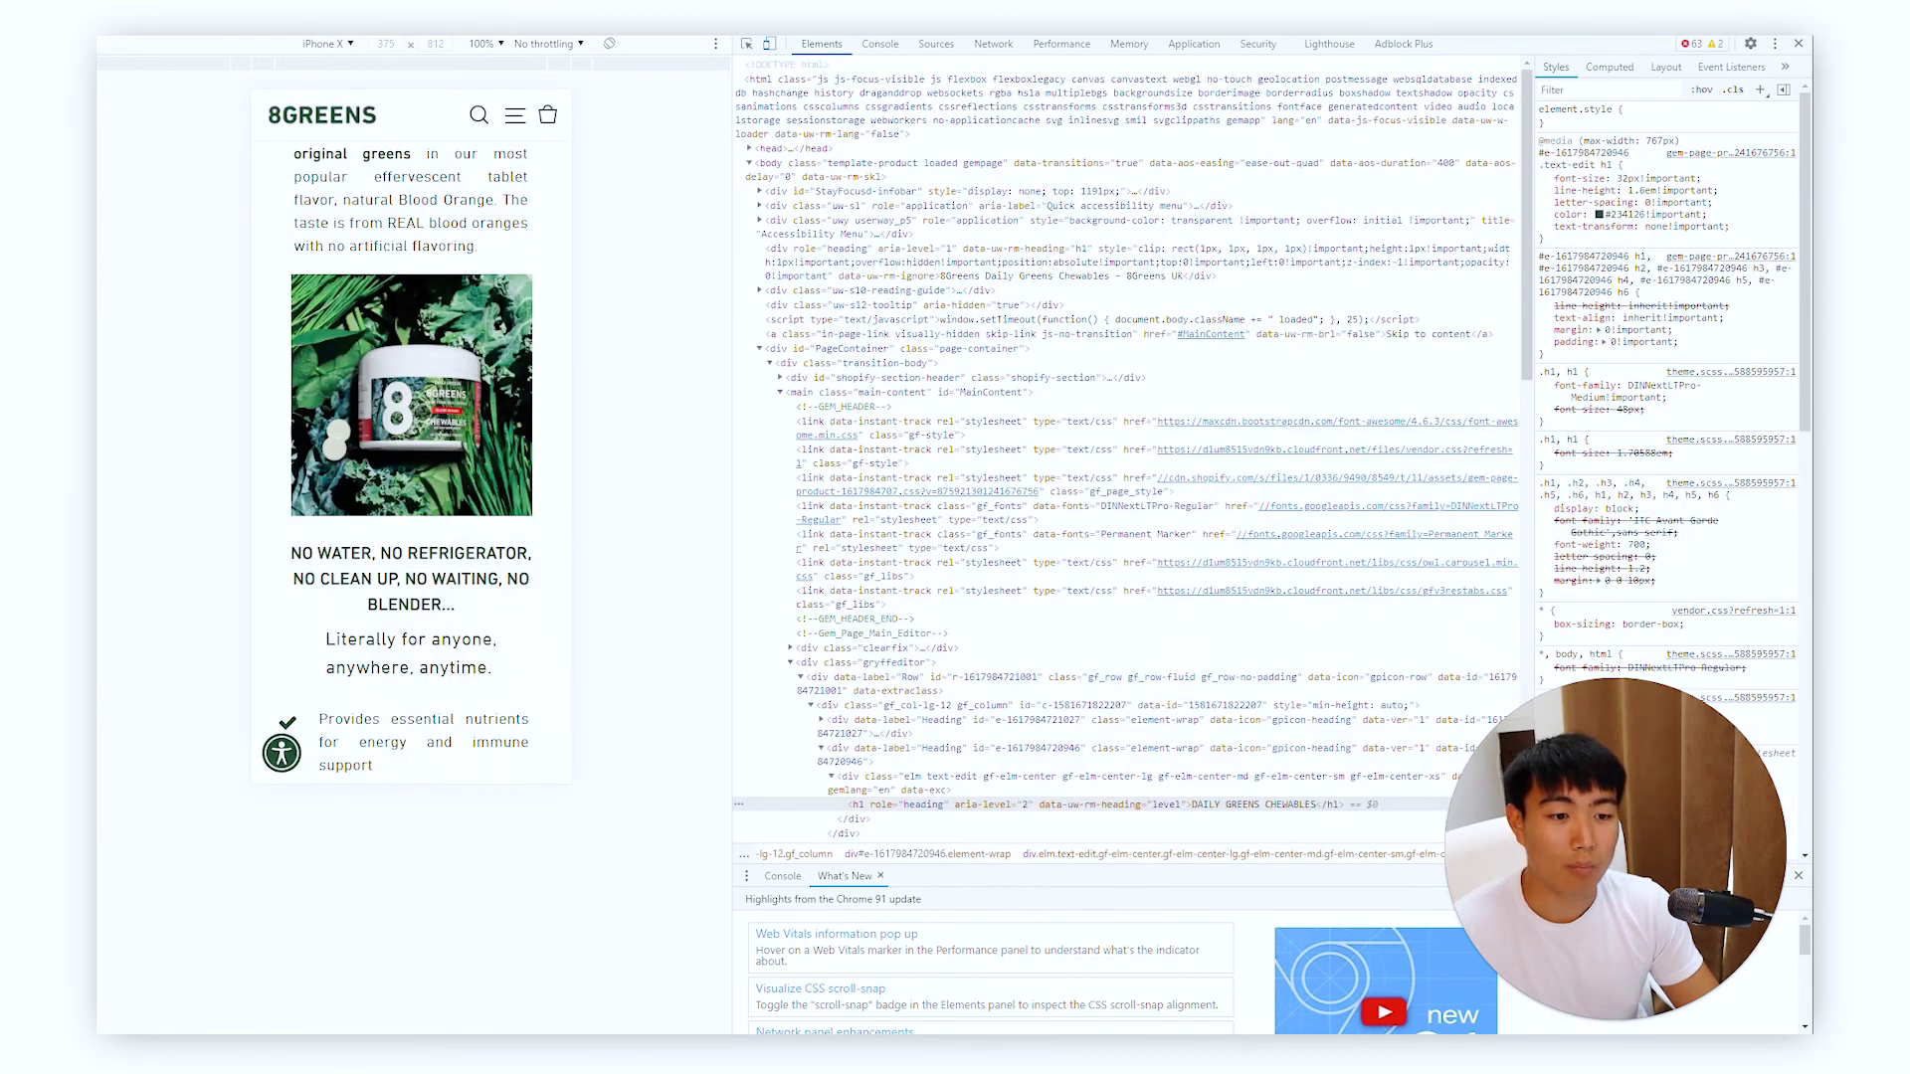
# - Compare the 8Greens, Boomstick Trio, NativePath Collagen and Snow product pages for related product recommendations
pyautogui.scroll(-10, 403, 442)
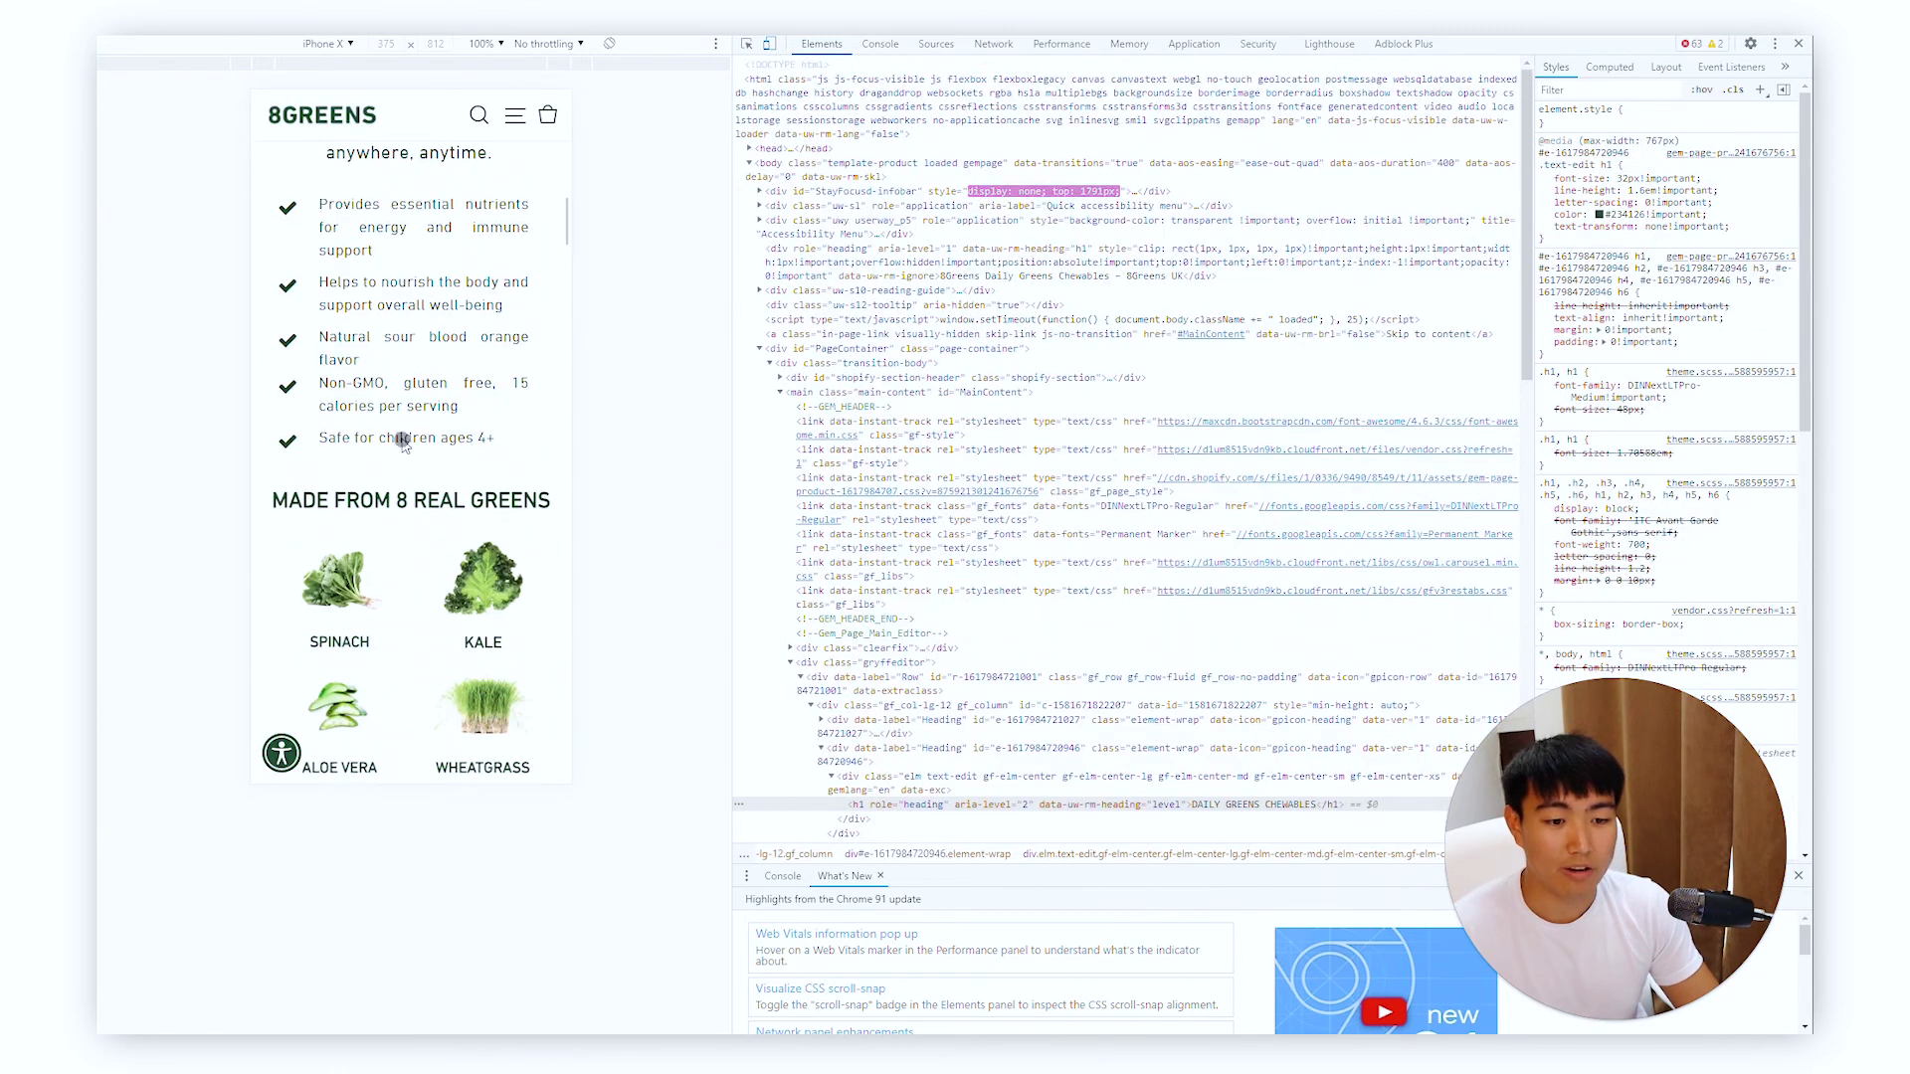
pyautogui.scroll(-15, 396, 455)
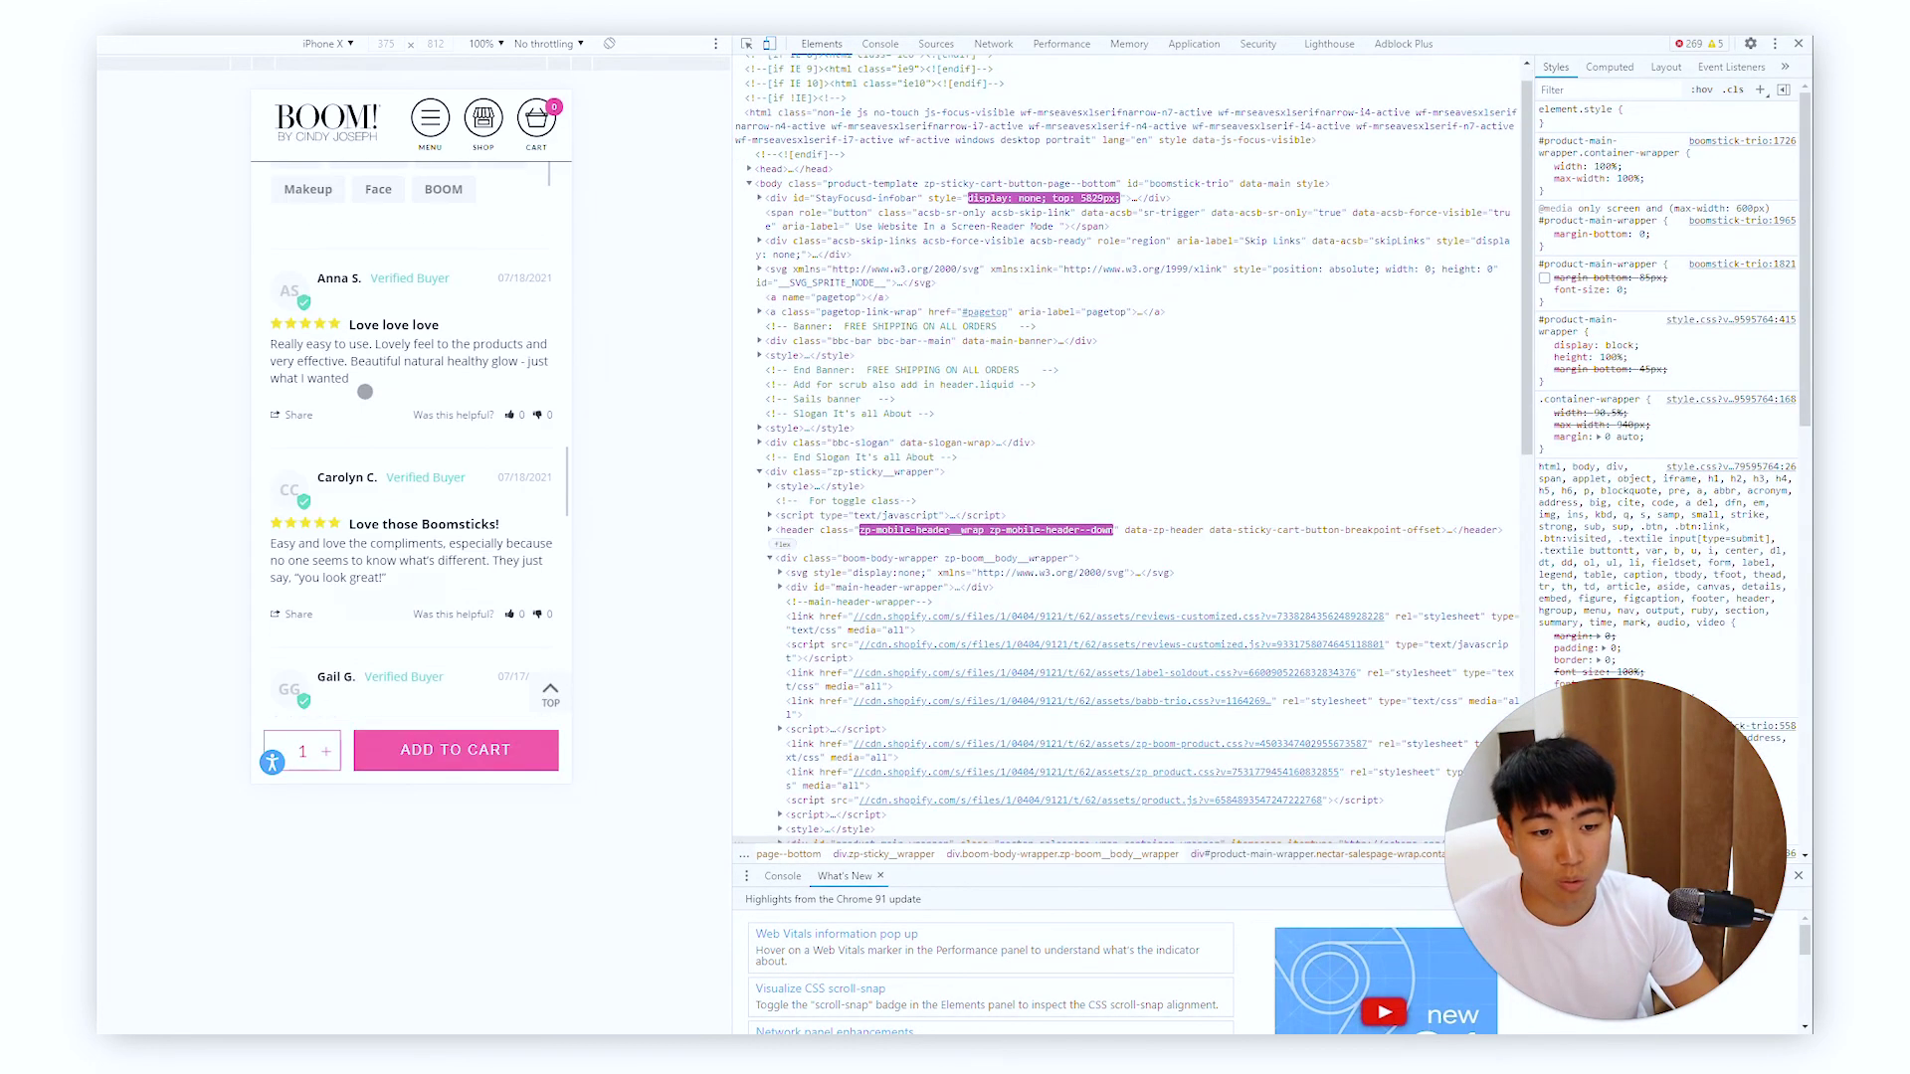
pyautogui.scroll(15, 365, 391)
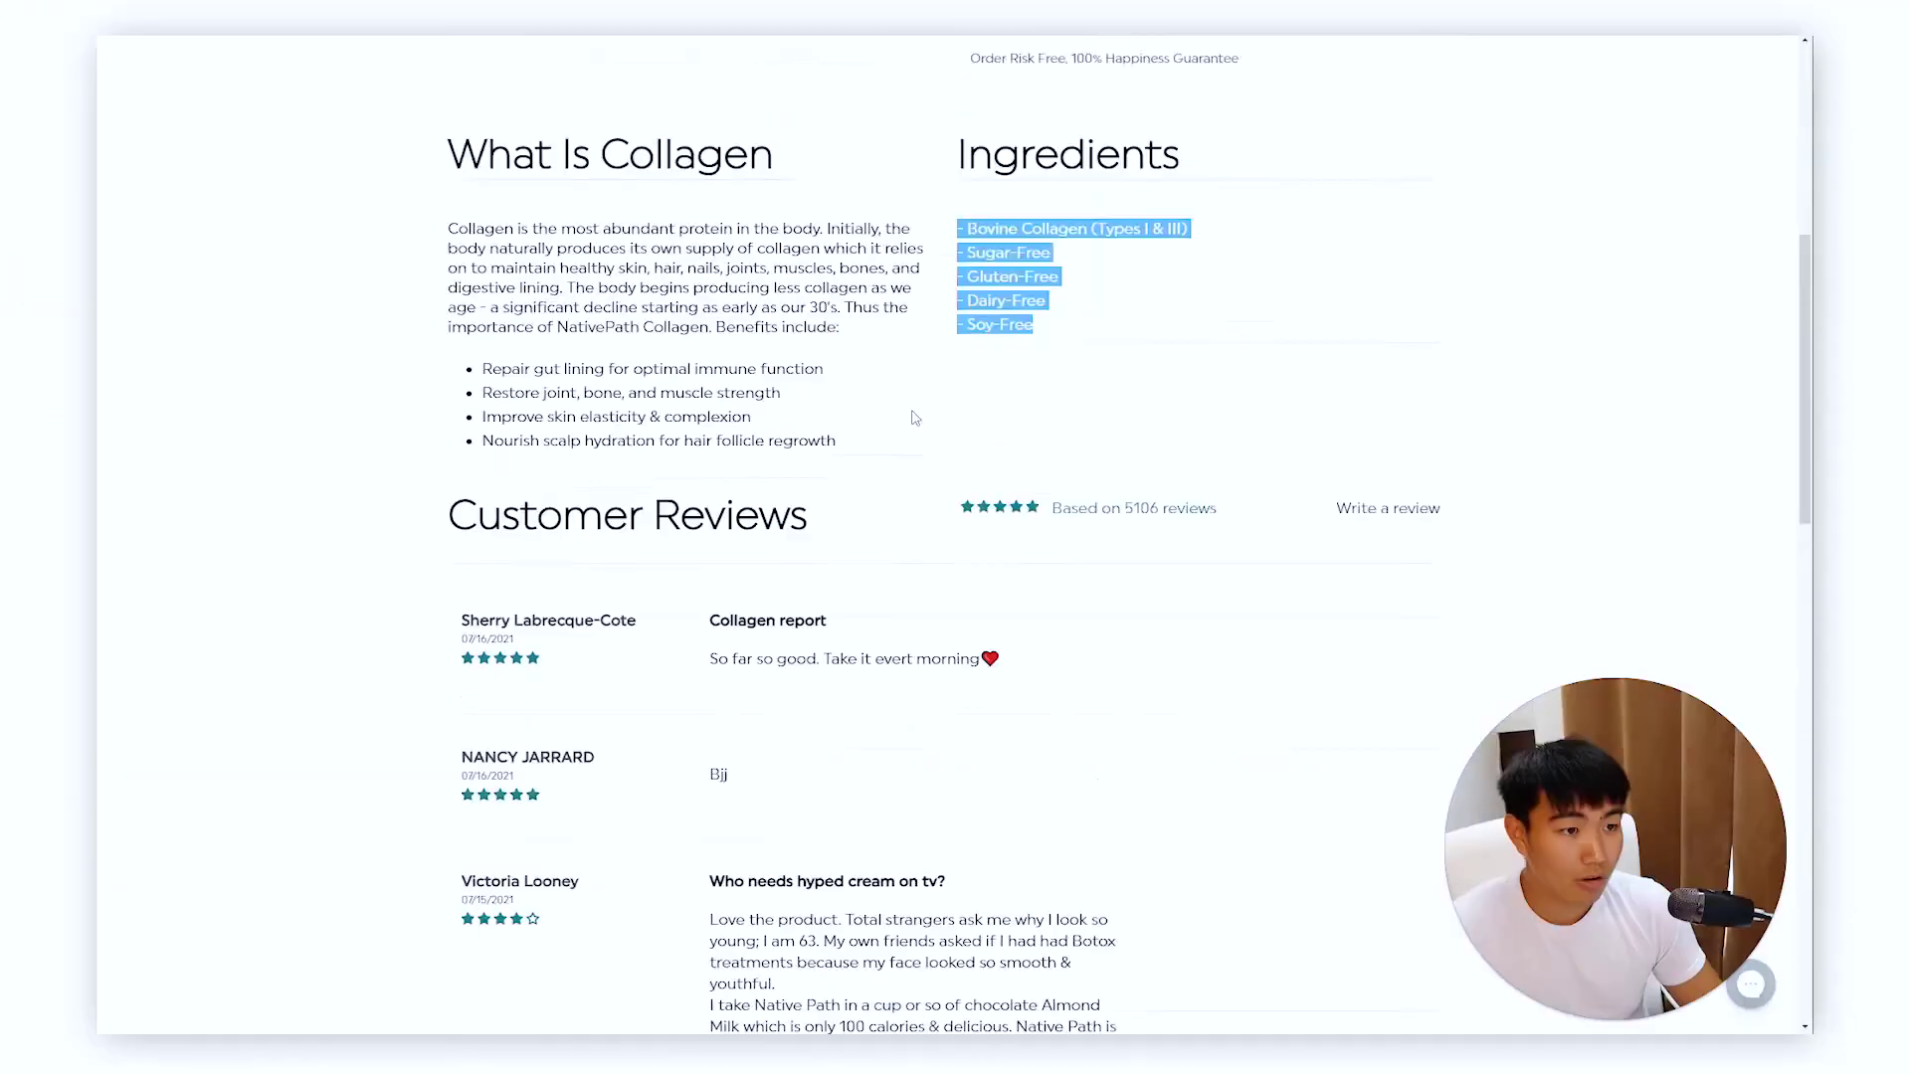
pyautogui.scroll(6, 955, 537)
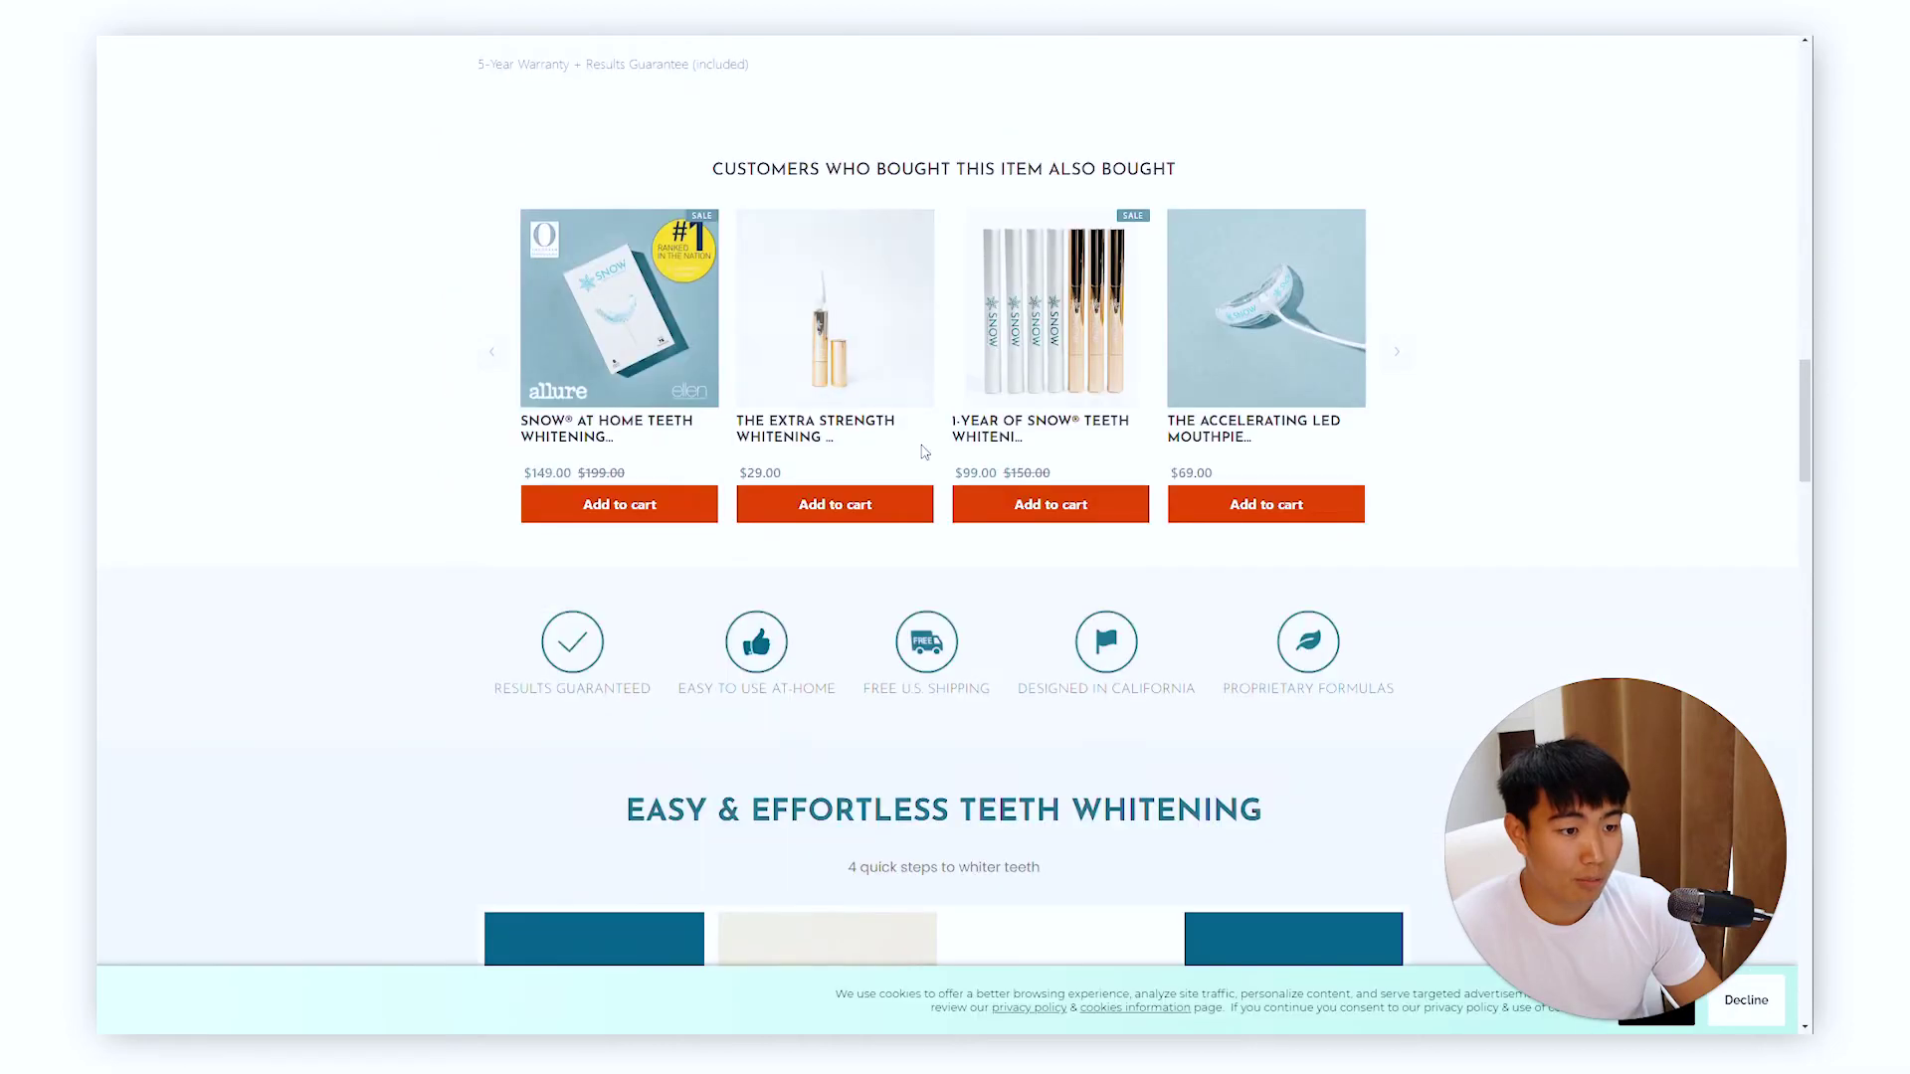
# - Open a product page on the Transformer Table store and examine its sticky add-to-cart bar further down the page
pyautogui.scroll(-10, 1675, 983)
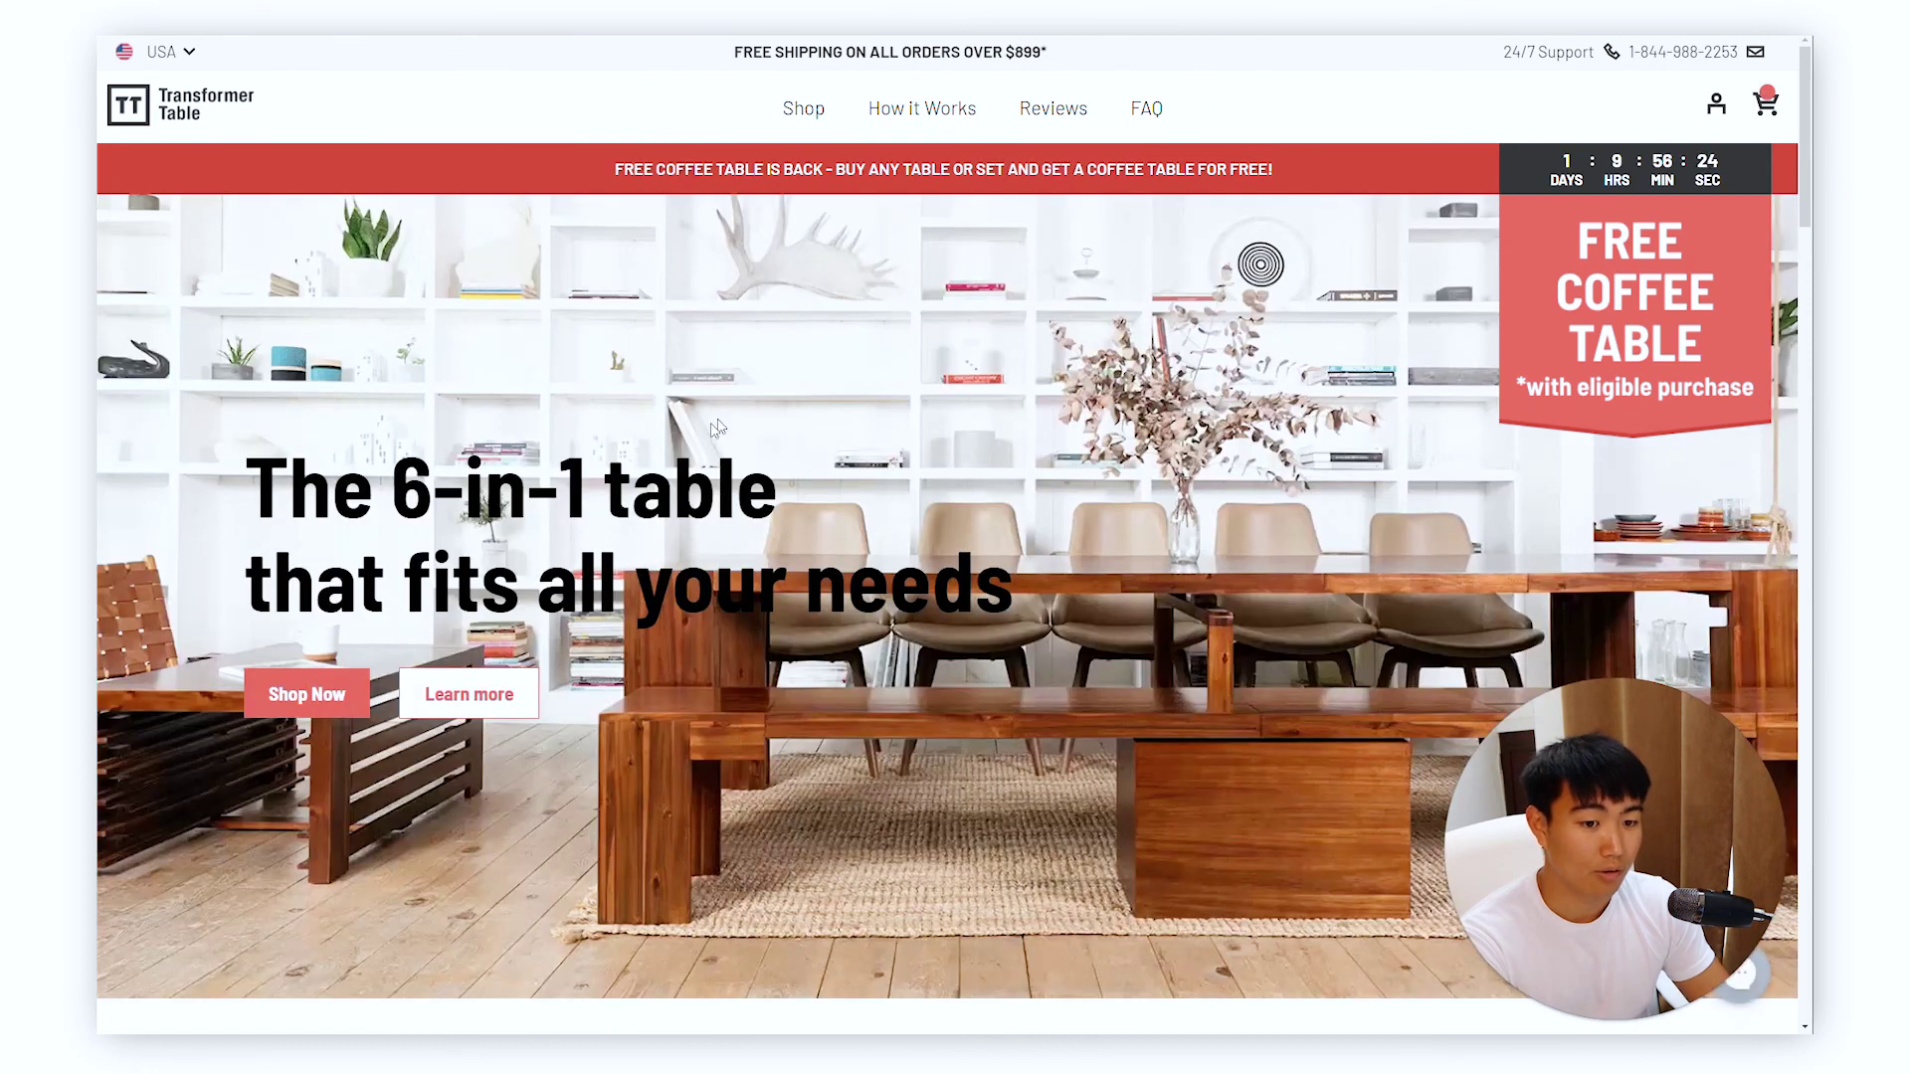
pyautogui.click(959, 517)
pyautogui.scroll(-5, 1028, 517)
pyautogui.scroll(-5, 1028, 517)
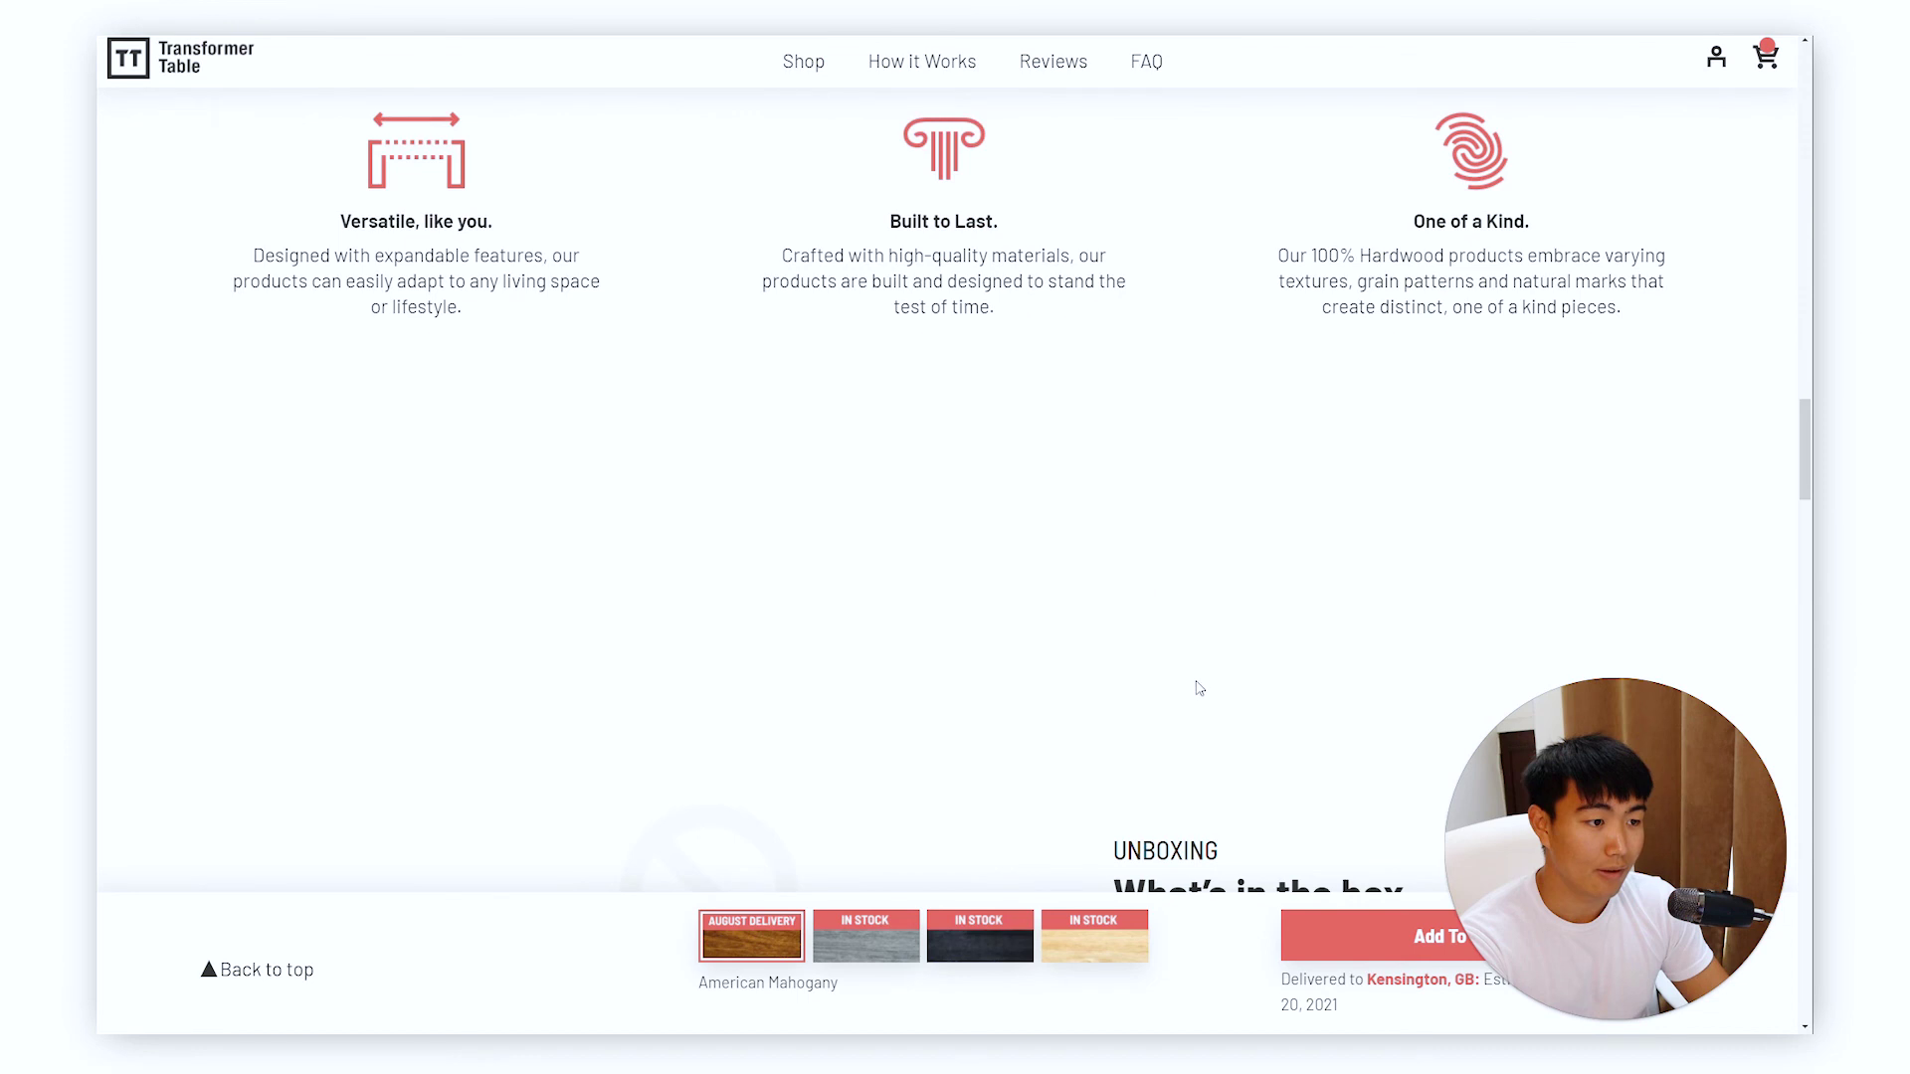
pyautogui.moveTo(1604, 933); pyautogui.dragTo(1562, 617)
pyautogui.moveTo(1556, 543); pyautogui.dragTo(1622, 833)
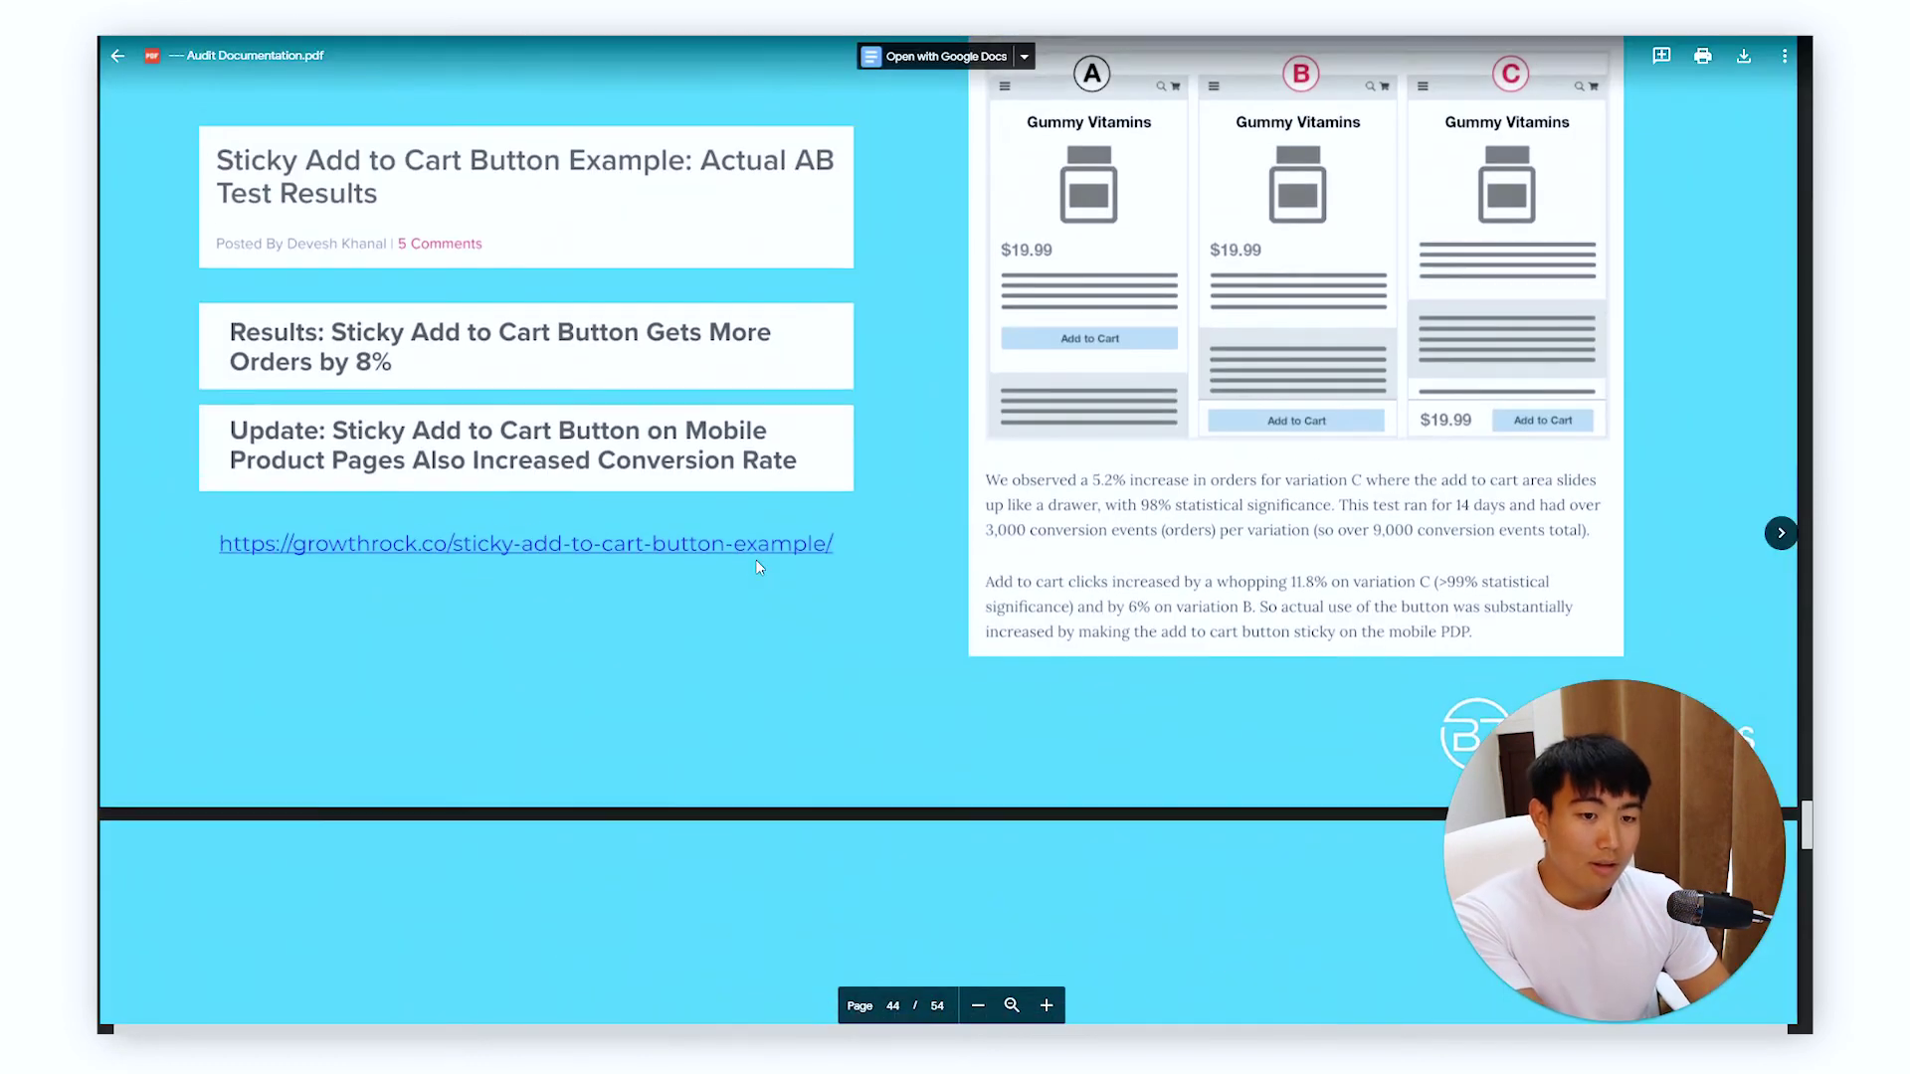
# - Review the audit document's "Sticky Add to Cart Button" slide with its A/B test results and the three Gummy Vitamins variations
pyautogui.scroll(3, 755, 567)
pyautogui.scroll(-2, 755, 567)
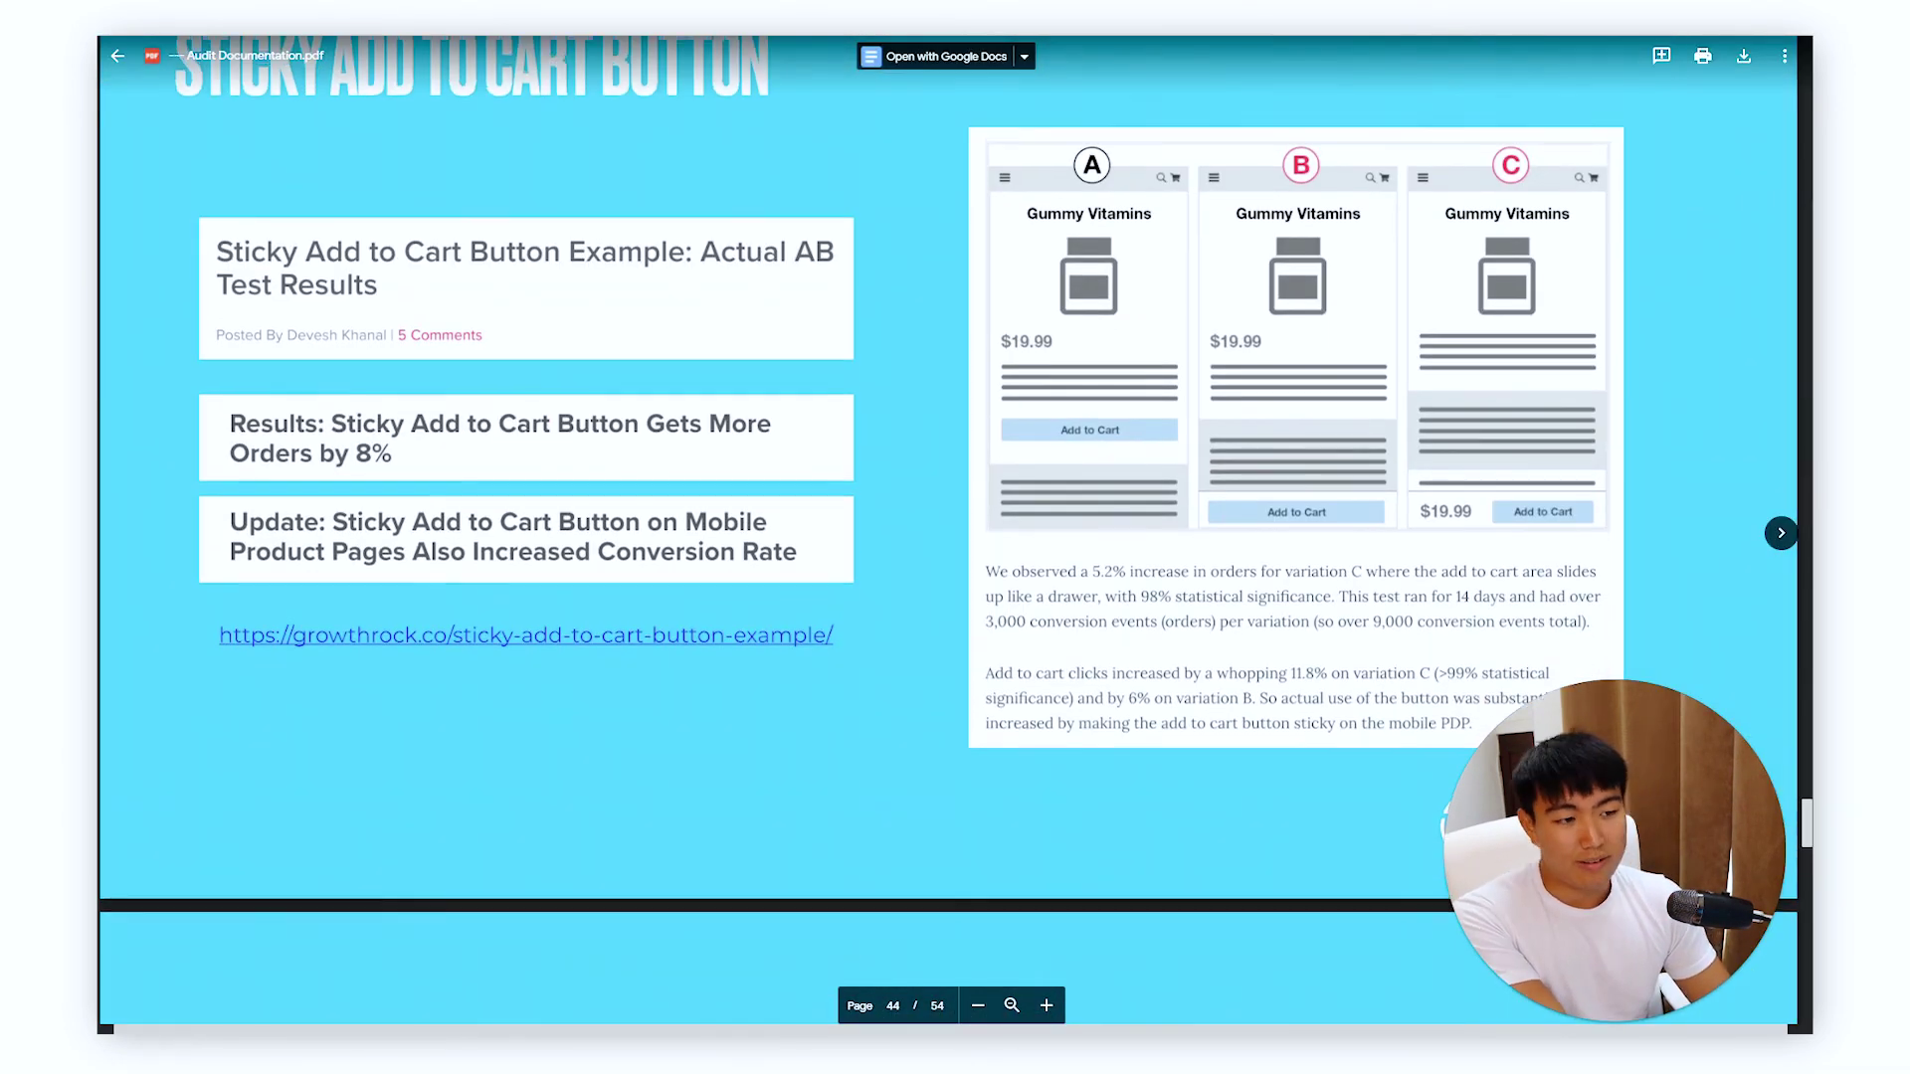
pyautogui.scroll(2, 947, 557)
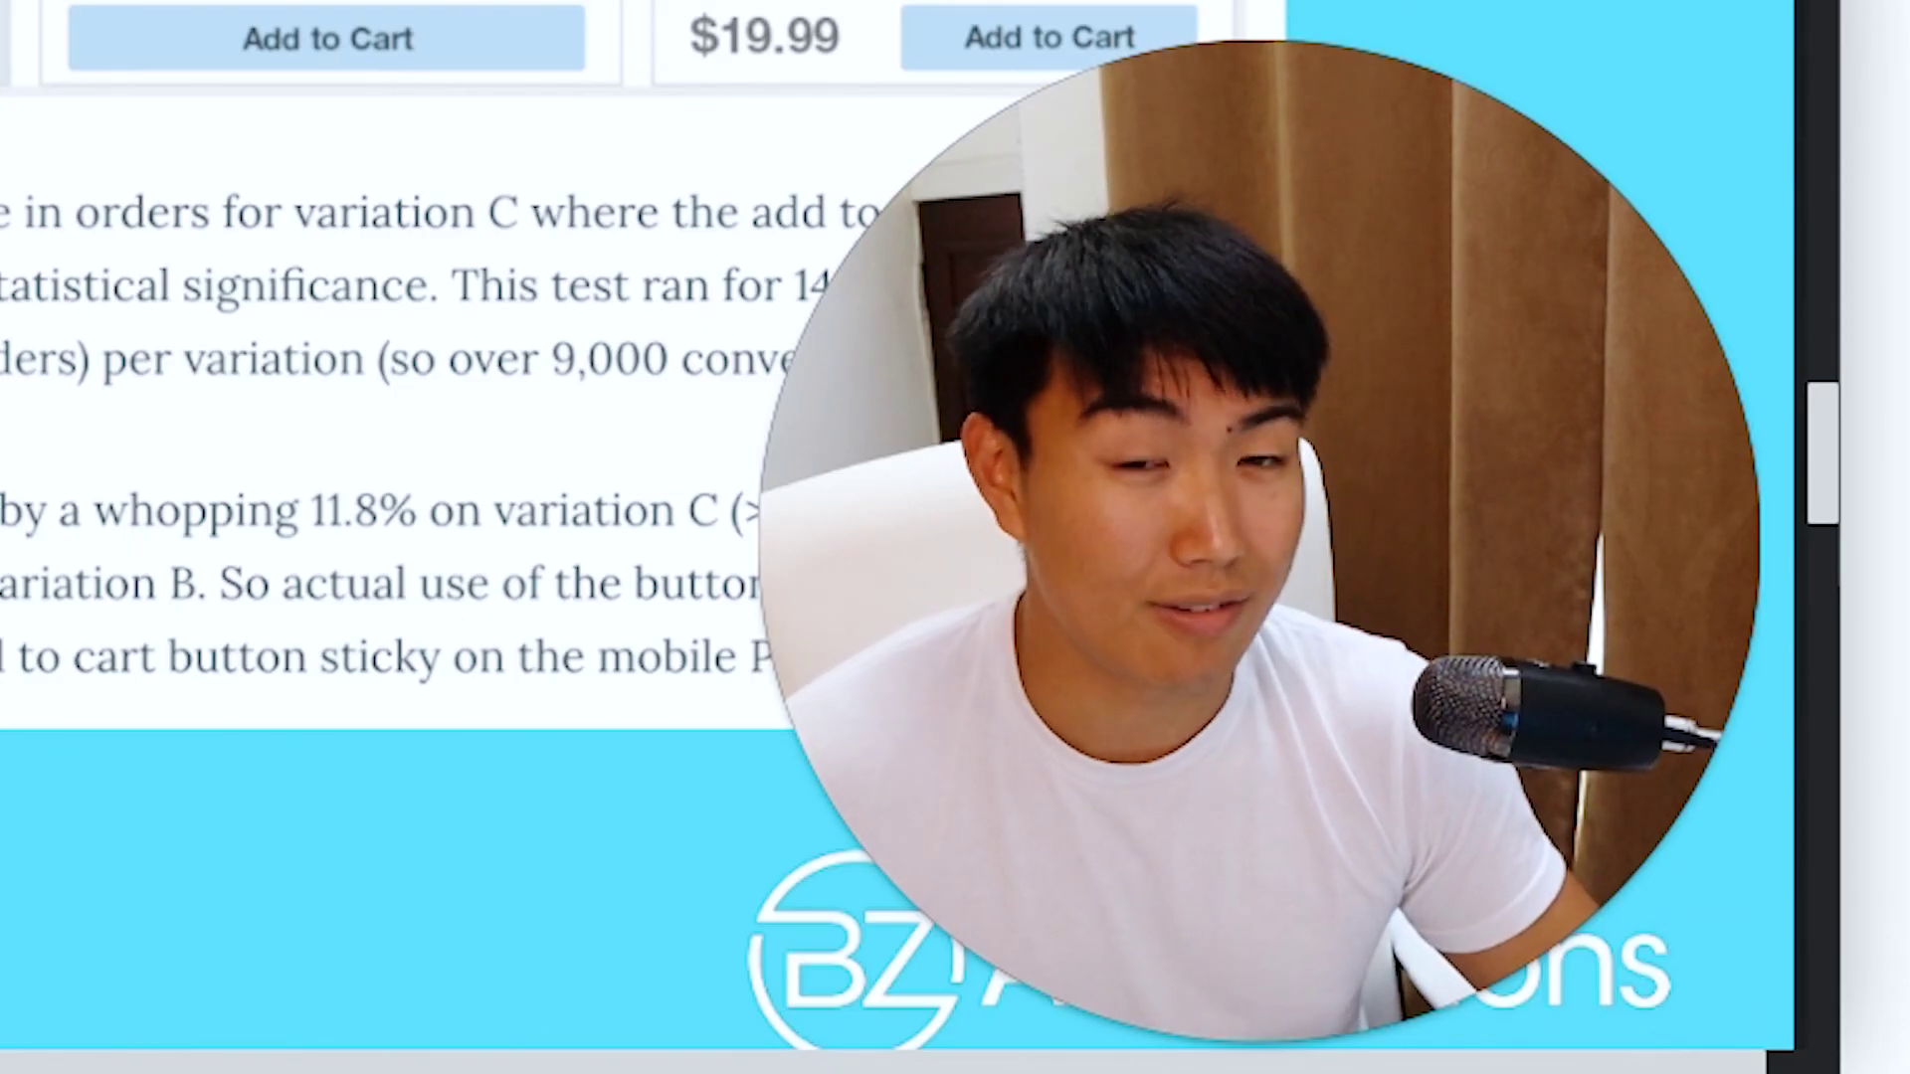
pyautogui.scroll(-5, 895, 537)
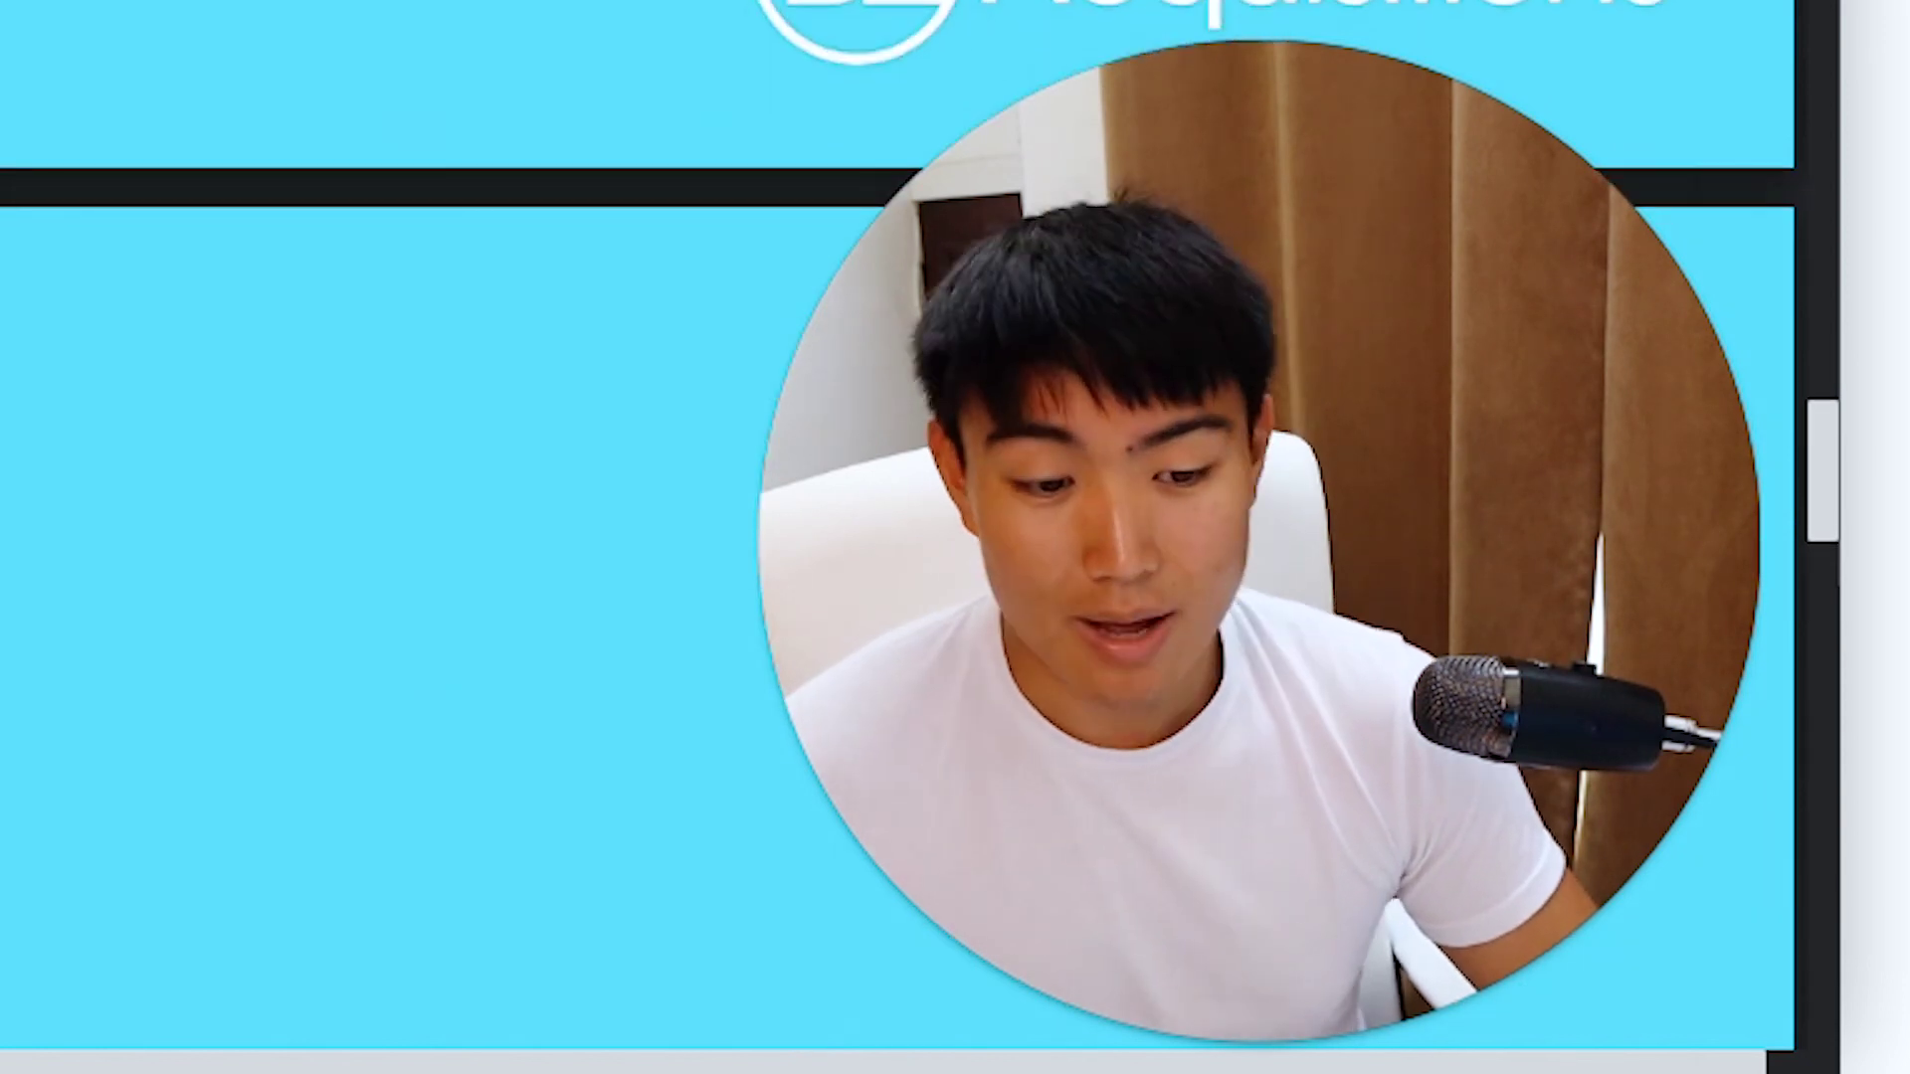